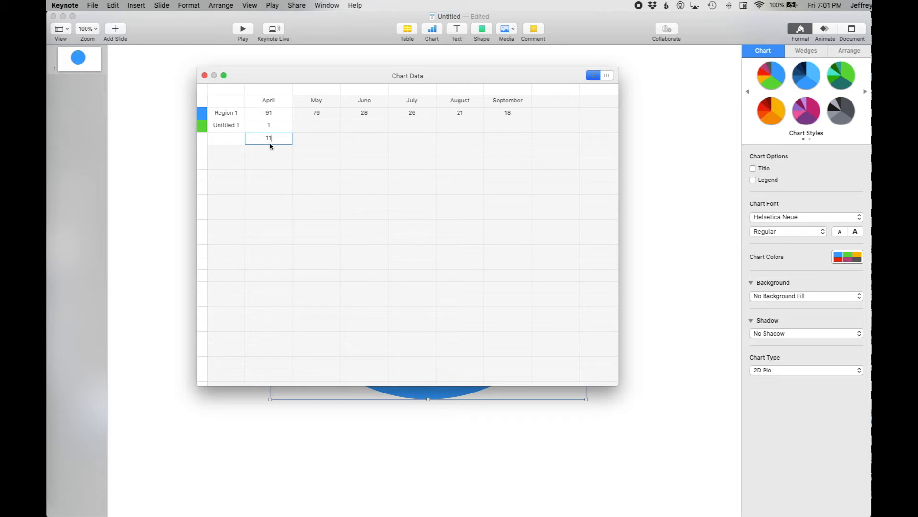
- Enter 1 as the April value in the third, fourth and fifth rows of the chart data
key("BackSpace")
key("Return")
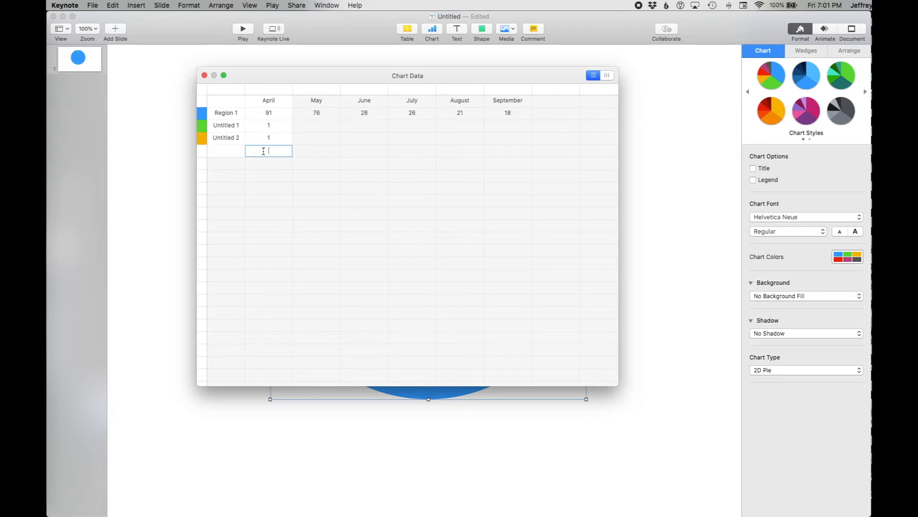
key("Return")
left_click(272, 163)
type("1")
key("Return")
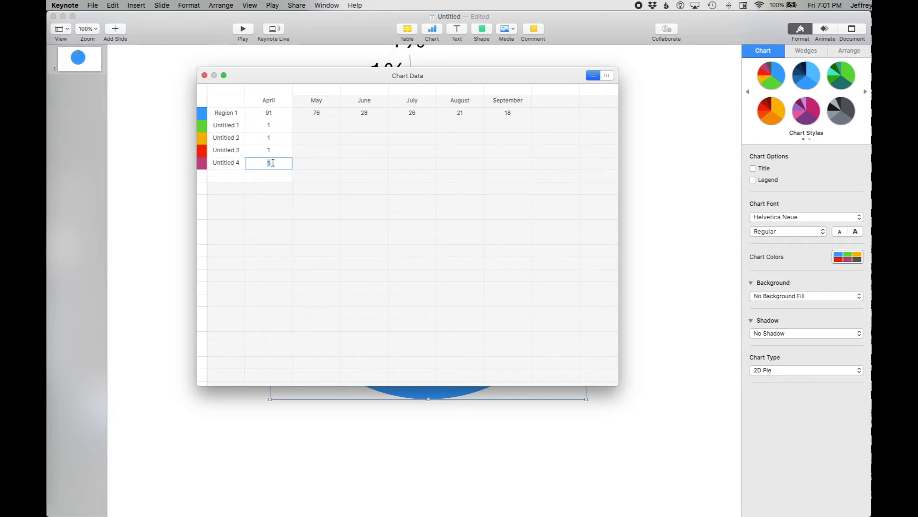
- Add the sixth and seventh rows to the chart data, each with an April value of 1
left_click(273, 173)
type("1")
key("Return")
left_click(272, 186)
type("1")
- Set Region 1's April value to 1, add an eighth row with value 1, and close the chart data
left_click(268, 113)
type("1")
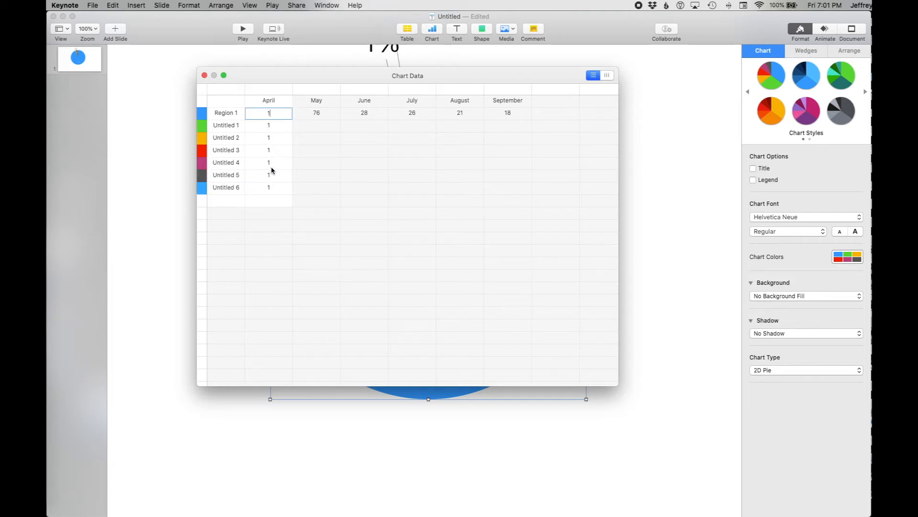
left_click(271, 200)
type("1")
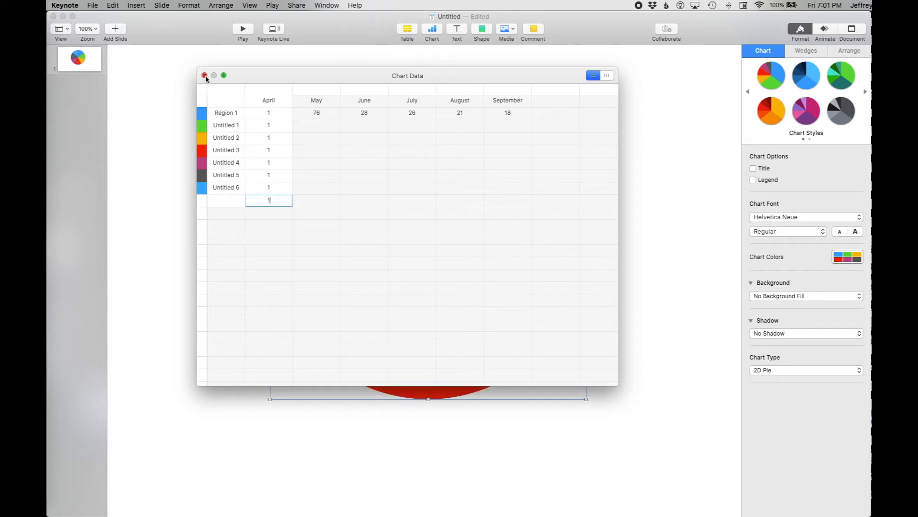
left_click(204, 76)
- Move the pie chart slightly down the slide and hide the value labels on its wedges
mouse_move(439, 250)
left_mouse_down()
mouse_move(420, 272)
mouse_move(428, 250)
mouse_move(438, 264)
left_mouse_up()
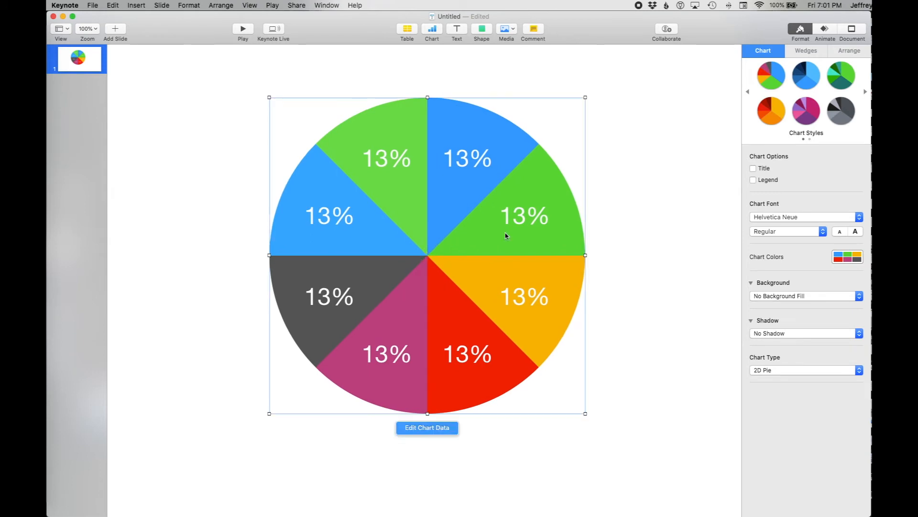
left_click(804, 53)
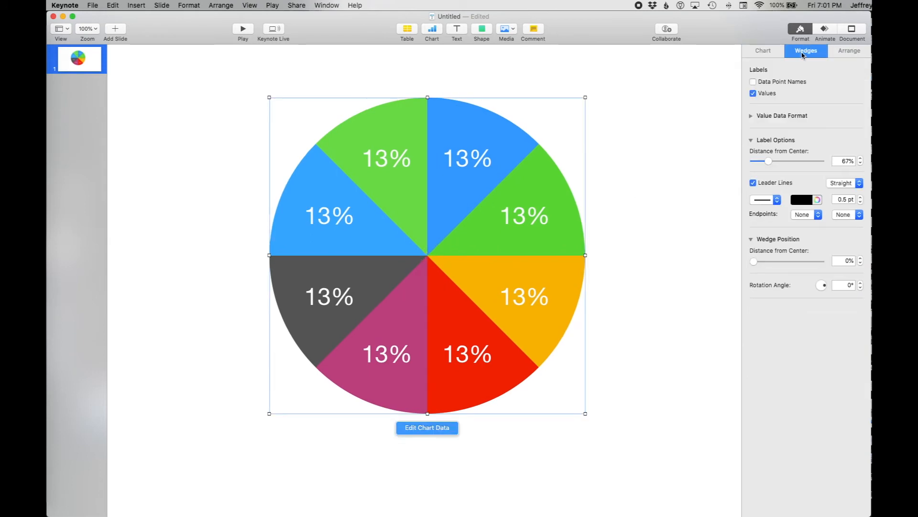
left_click(753, 94)
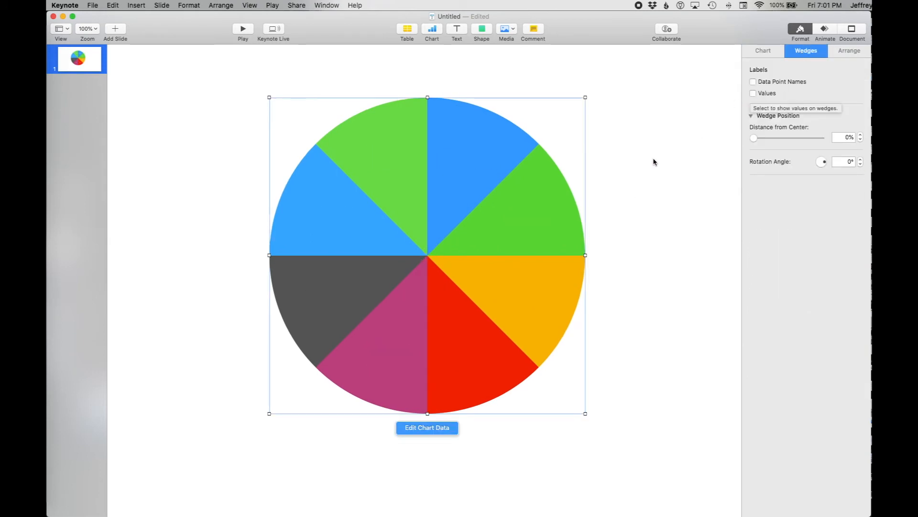
left_click(633, 179)
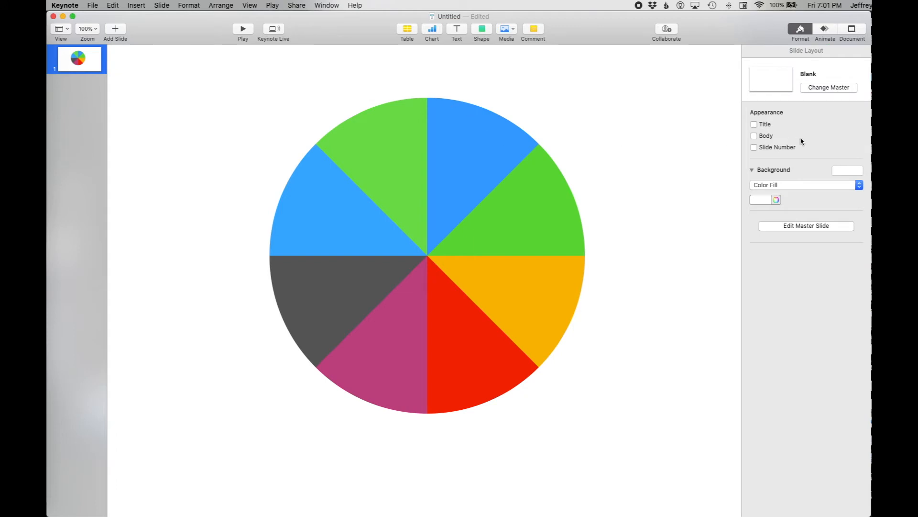
- Set the wedges' distance from center to 100% and move the exploded chart down so its upper wedges show fully
left_click(579, 214)
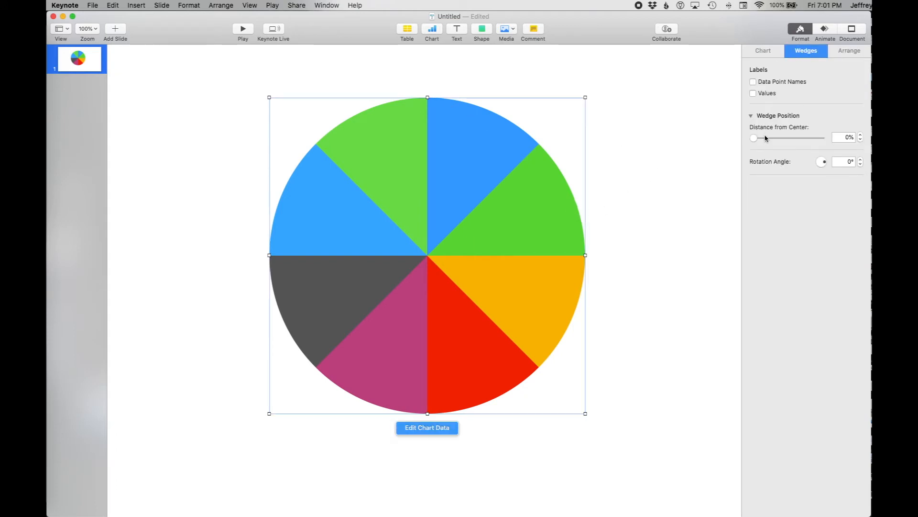
left_click_drag(754, 139, 826, 139)
left_click_drag(508, 92, 530, 249)
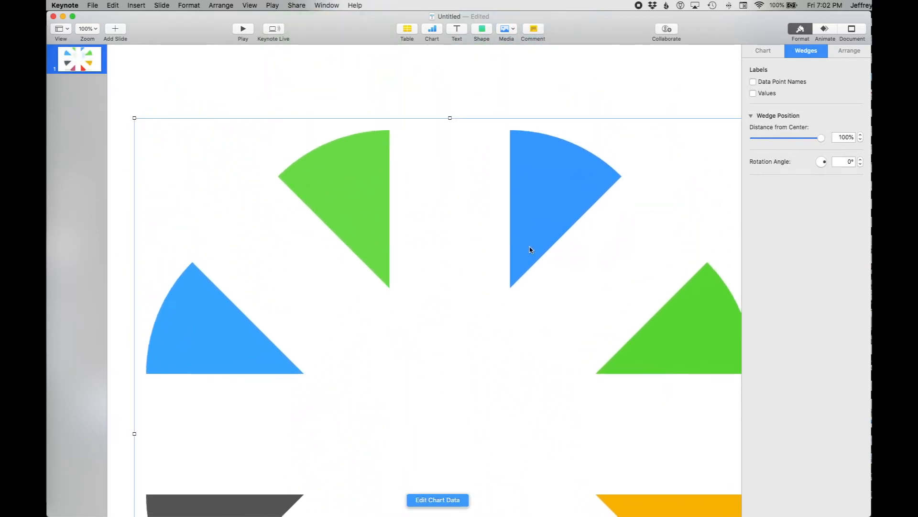
left_click(371, 83)
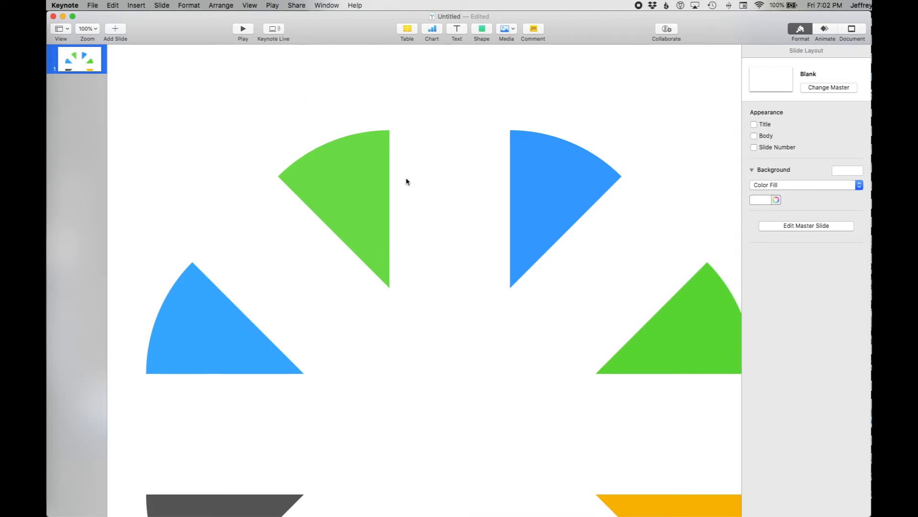
- Set the chart's wedge rotation angle to 337.5° so that one green wedge points straight down toward the center
left_click(527, 213)
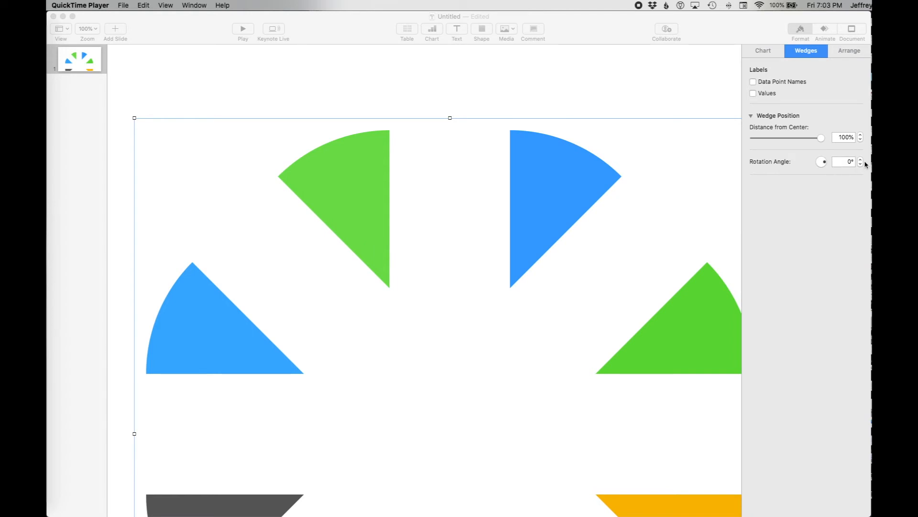
left_click(861, 164)
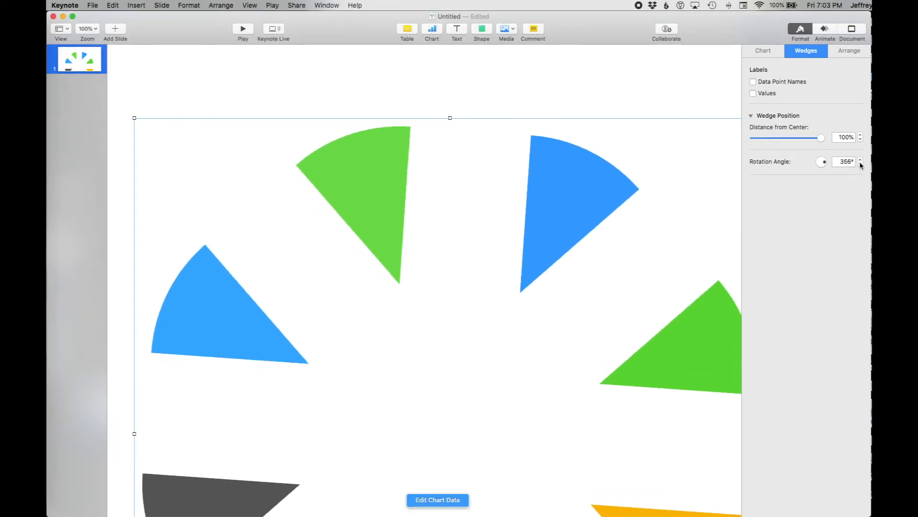
triple_click(860, 164)
triple_click(860, 164)
triple_click(860, 164)
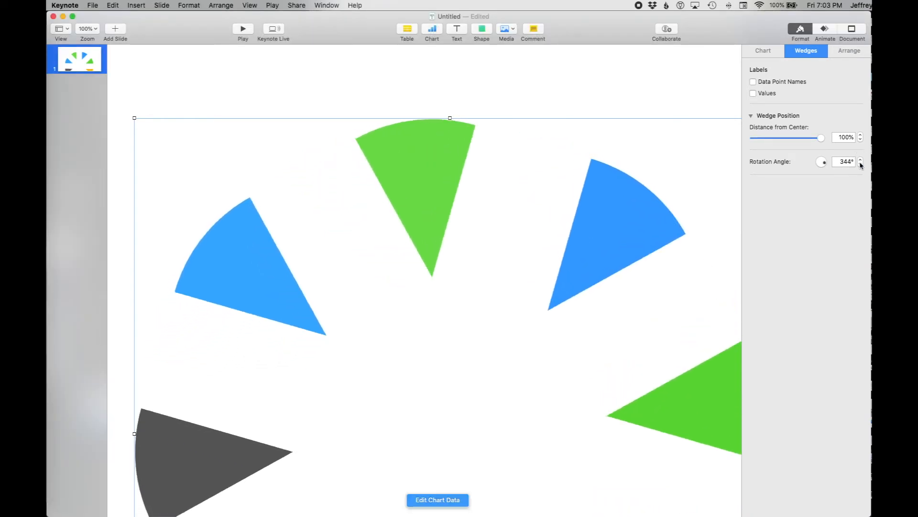
double_click(861, 164)
double_click(861, 164)
double_click(861, 164)
left_click(861, 164)
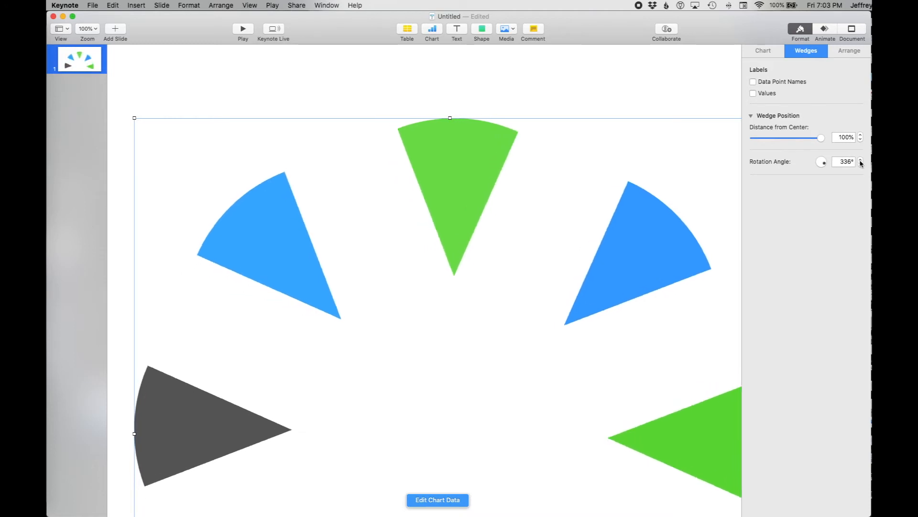
left_click(861, 163)
left_click(851, 161)
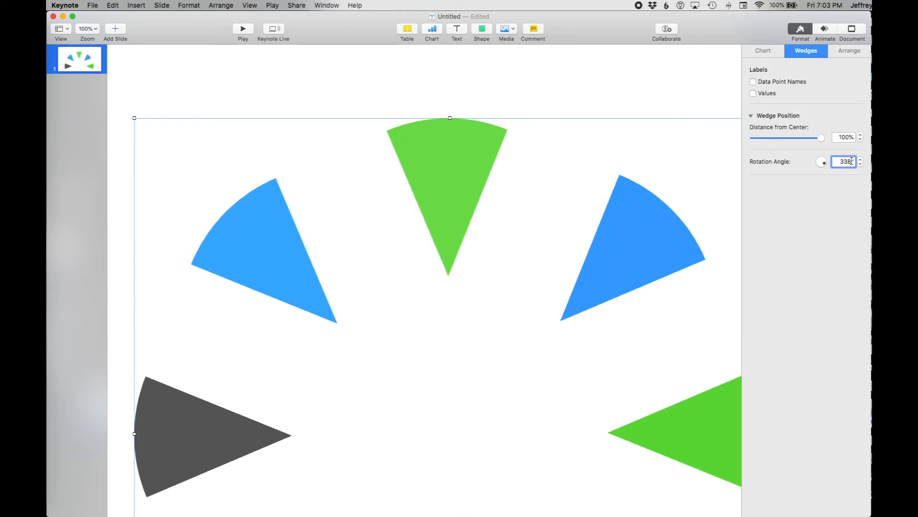
type("337.5")
key("Return")
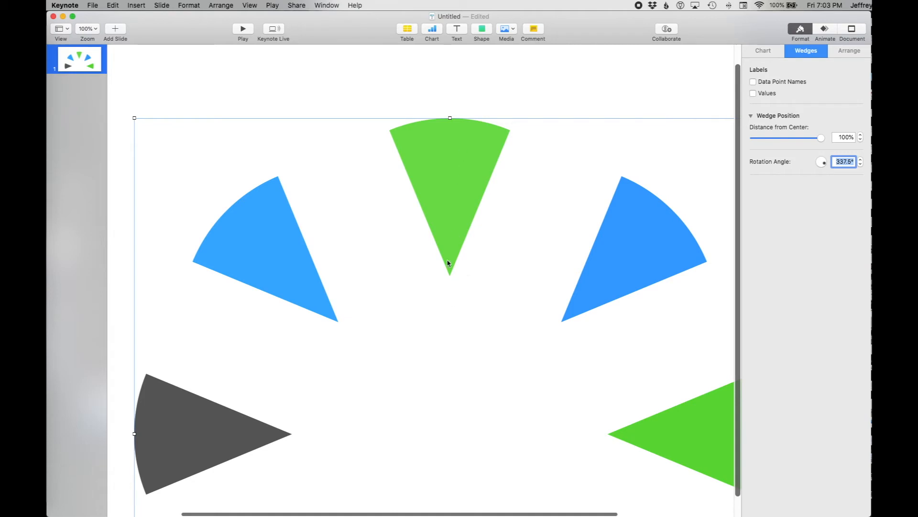
- Deselect the chart and capture a screenshot of only the upright green wedge
left_click(516, 88)
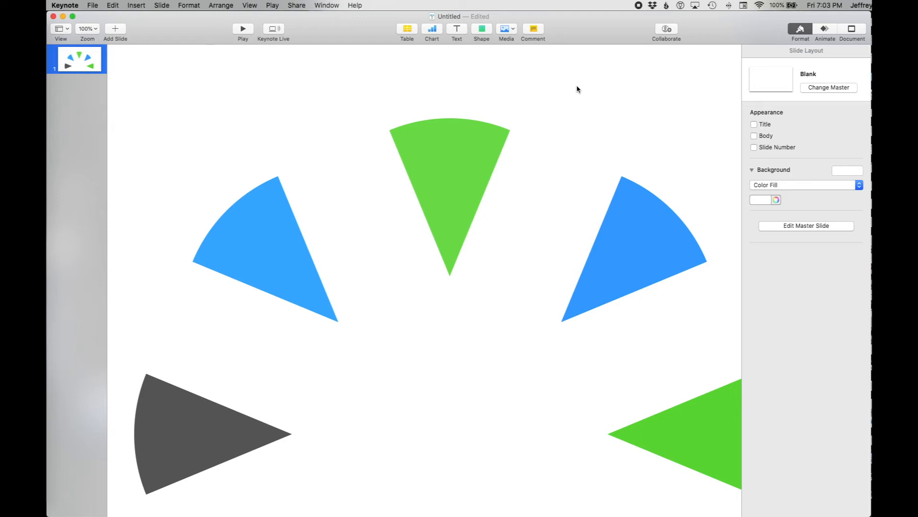
key("super+shift+4")
left_click_drag(382, 111, 520, 287)
mouse_move(585, 303)
left_mouse_down()
mouse_move(615, 52)
mouse_move(578, 306)
left_mouse_up()
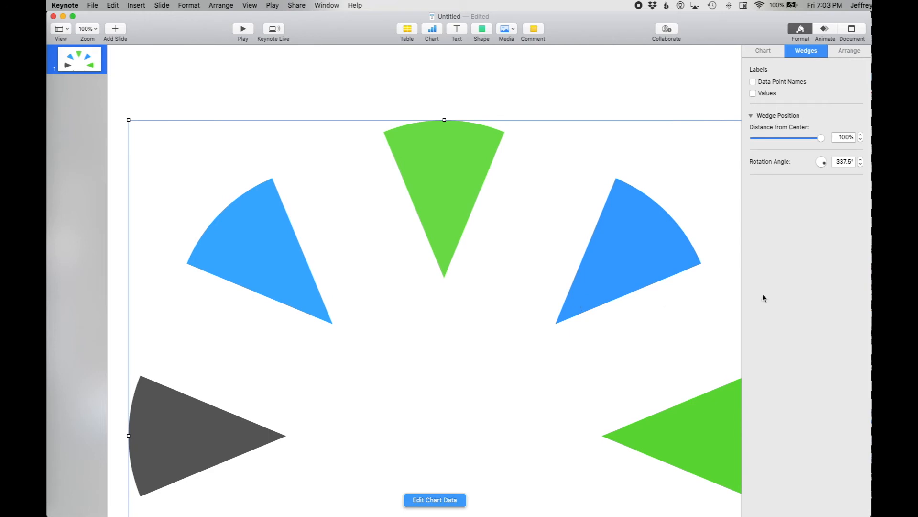
- Shift the presentation window aside to reach the desktop, preview the new wedge screenshot and place it on the slide
left_click_drag(758, 18, 693, 18)
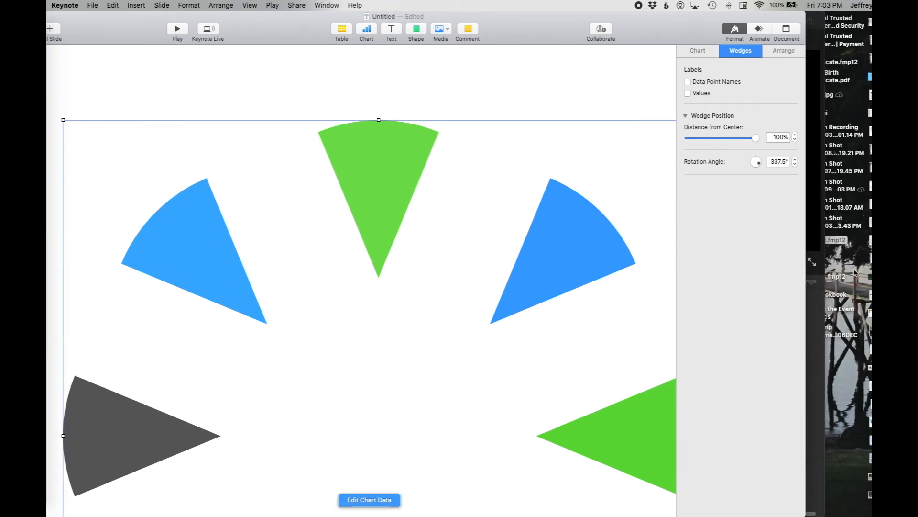
left_click(841, 243)
left_click(838, 227)
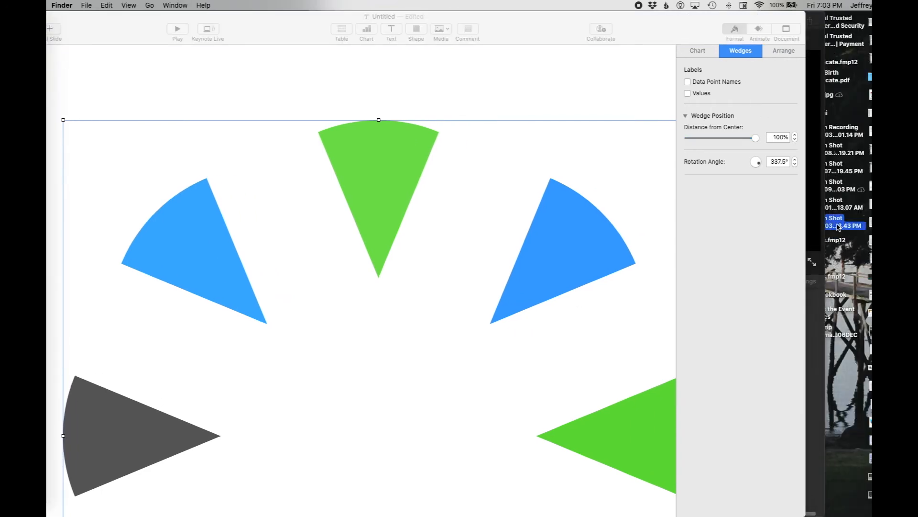
key("space")
left_click_drag(838, 227, 374, 232)
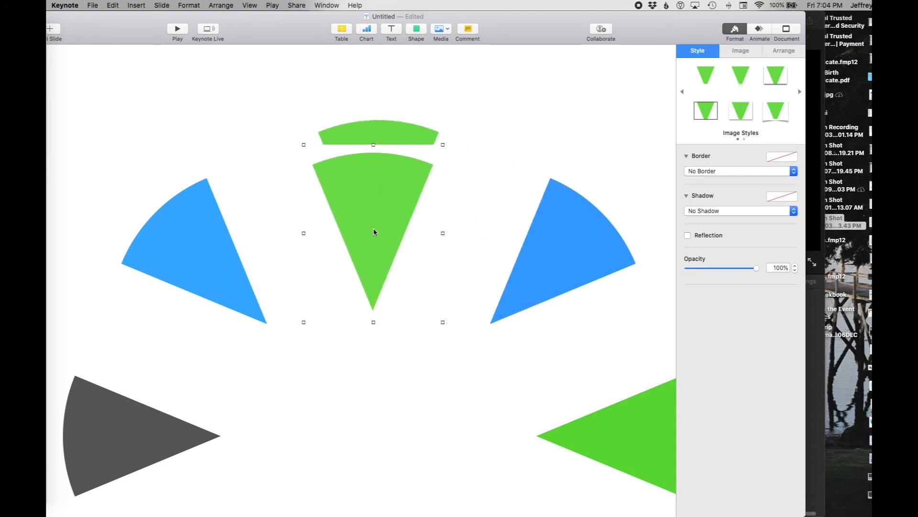
- Duplicate the green wedge image, flip the copy vertically and place it beside the original
key("super+d")
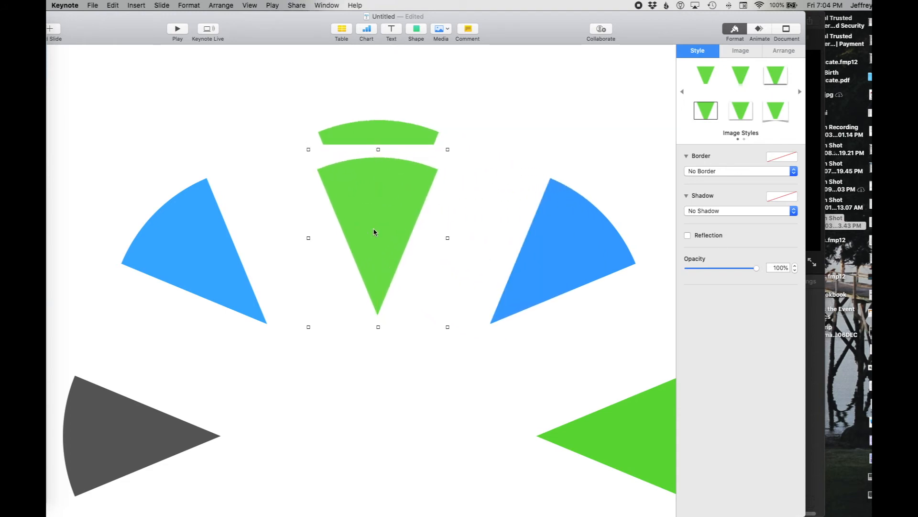
left_click(752, 53)
left_click(779, 51)
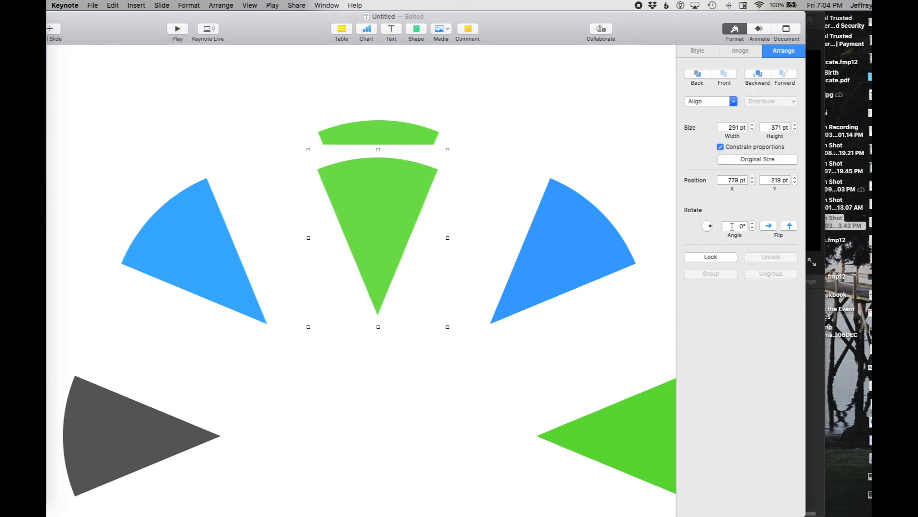
left_click(737, 227)
left_click(790, 225)
left_click_drag(356, 273, 419, 291)
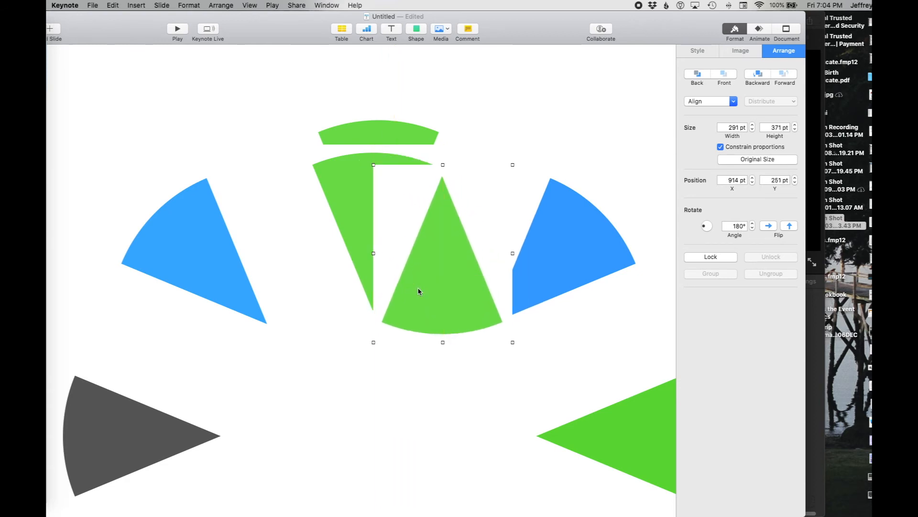
- Make the white background of the flipped wedge image transparent with Instant Alpha
left_click(740, 51)
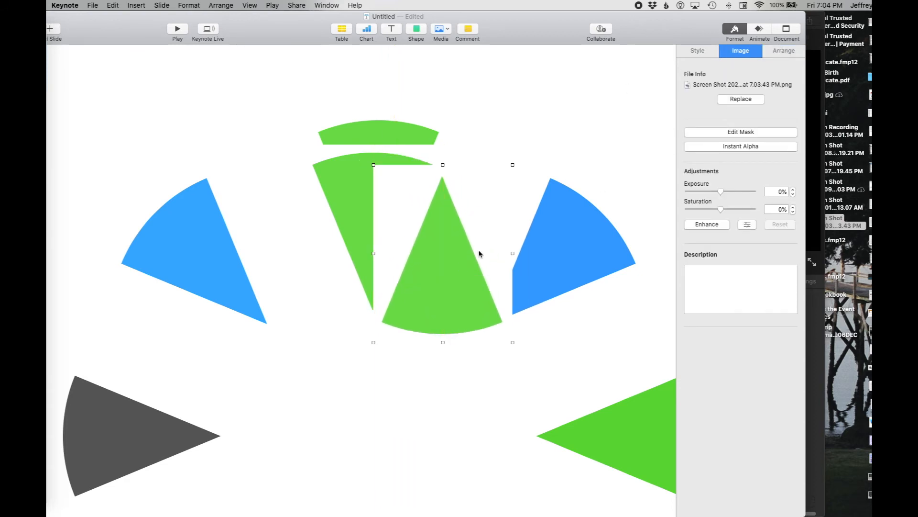
left_click_drag(429, 302, 414, 318)
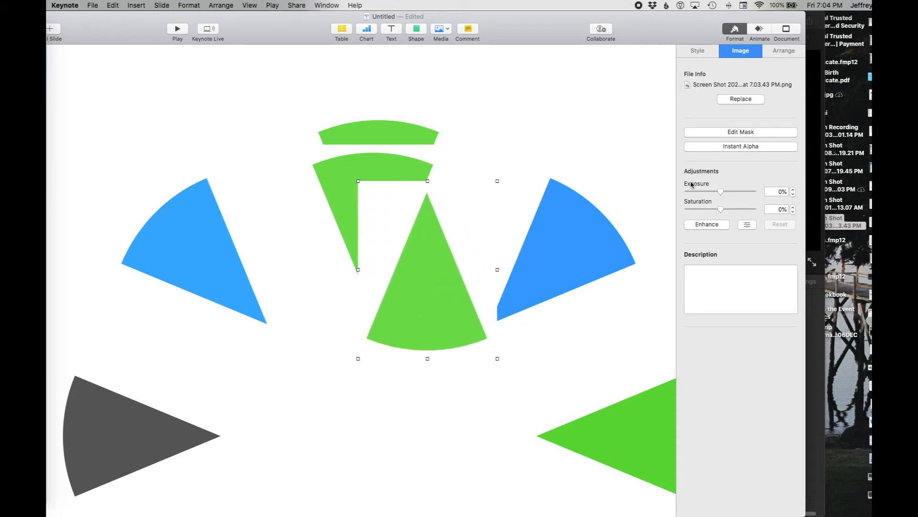
left_click(748, 149)
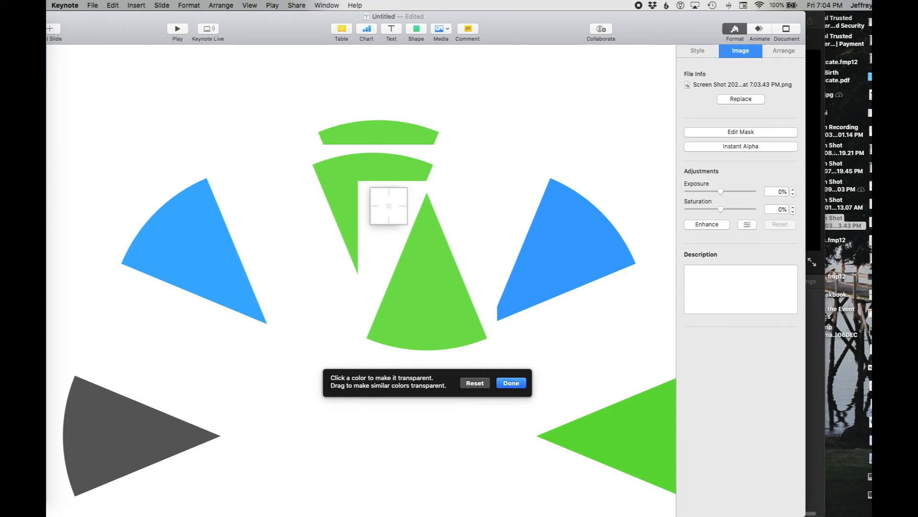
left_click_drag(400, 206, 392, 199)
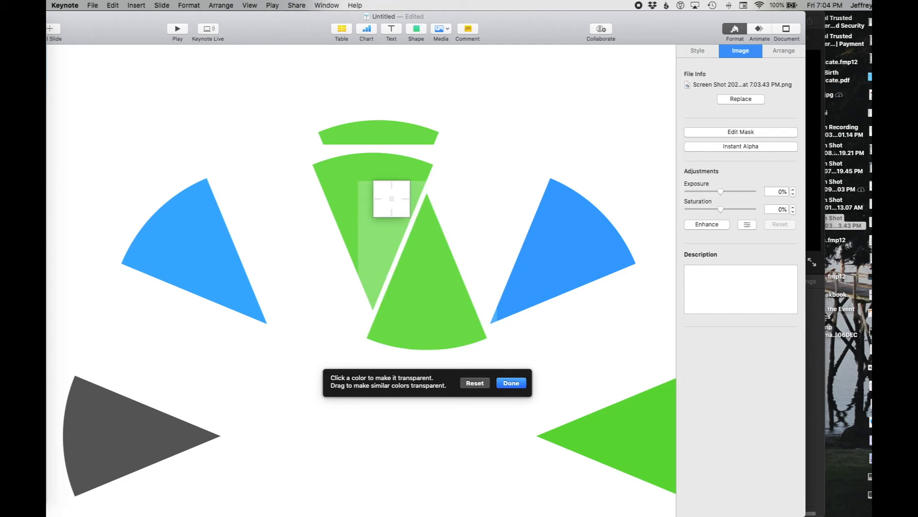
left_click(511, 383)
- Make the white background of the upright wedge image transparent with Instant Alpha
left_click_drag(404, 242, 400, 211)
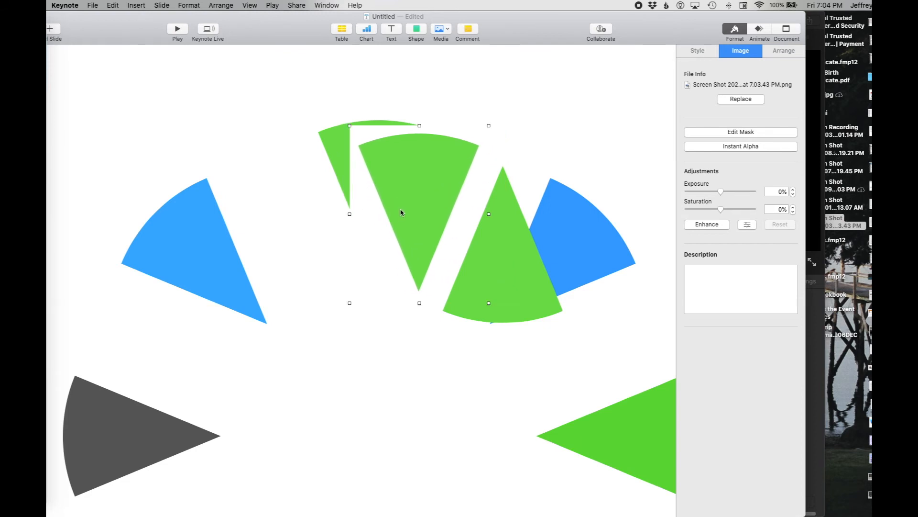
left_click(741, 146)
mouse_move(365, 131)
left_mouse_down()
mouse_move(361, 144)
mouse_move(355, 138)
left_mouse_up()
left_click(504, 326)
- Fit the flipped wedge against the upright one and add a second flipped wedge on its other side
left_click_drag(421, 187, 371, 299)
left_click_drag(495, 271, 414, 384)
left_click_drag(354, 330, 358, 343)
left_click(351, 438)
left_click(427, 403)
left_click_drag(429, 402, 308, 404)
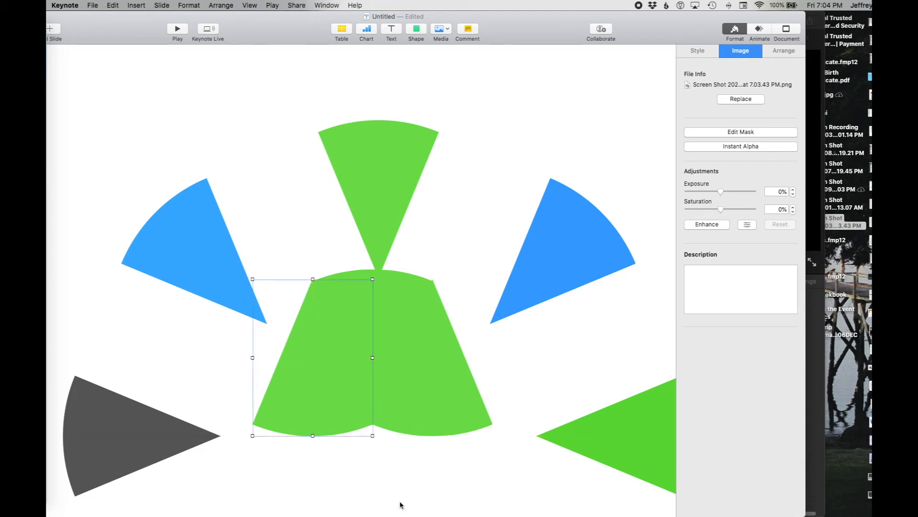
left_click(408, 458)
left_click_drag(389, 335, 386, 336)
left_click(473, 275)
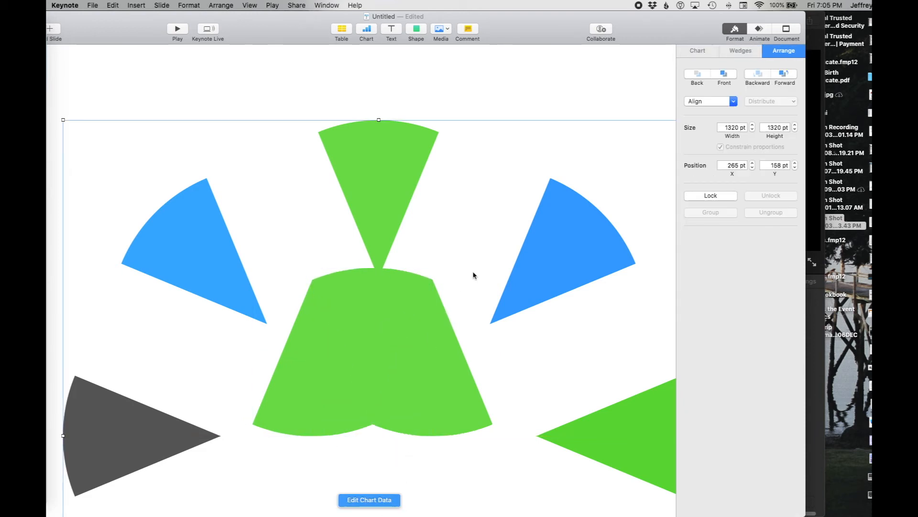
- Delete the three interlocked green wedge images from the slide
left_click(372, 333)
left_click(438, 361, "shift")
left_click(297, 385, "shift")
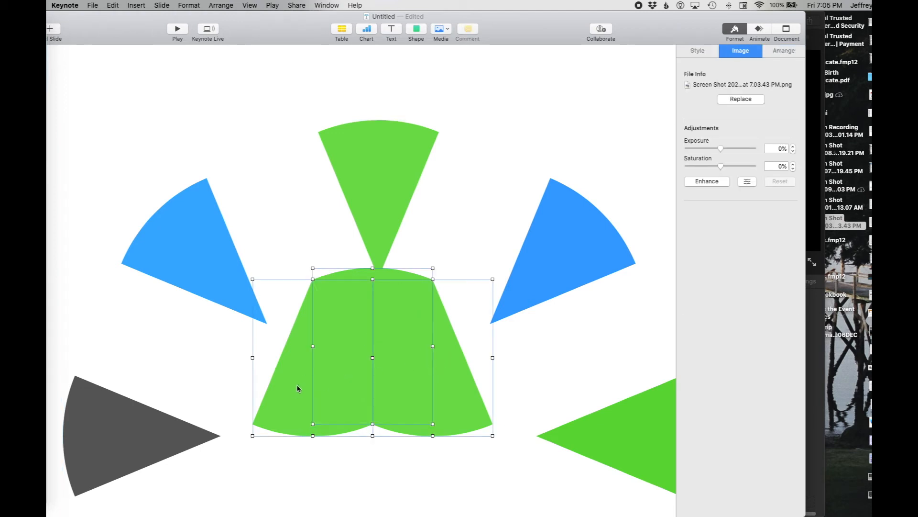
key("Delete")
- Review the wedge-circle slide in Pi oh my.key and return to the untitled presentation
left_click_drag(295, 41, 347, 36)
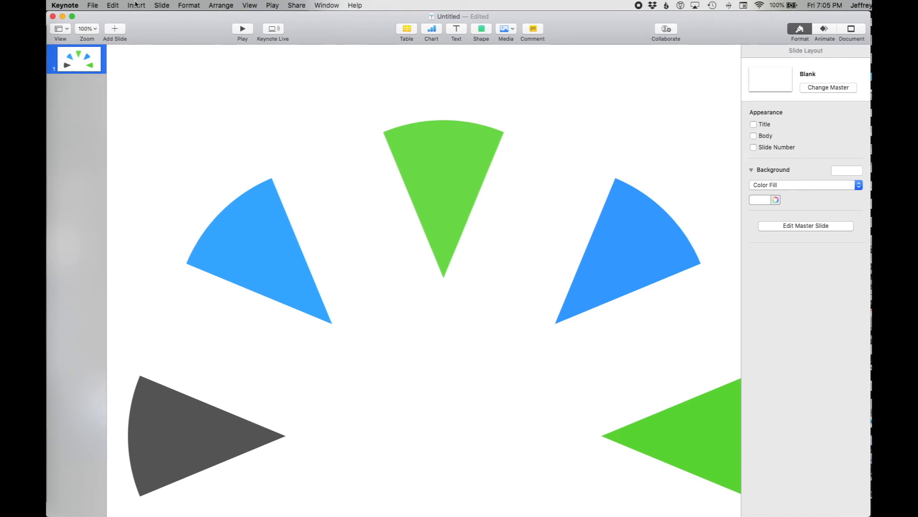
left_click(93, 5)
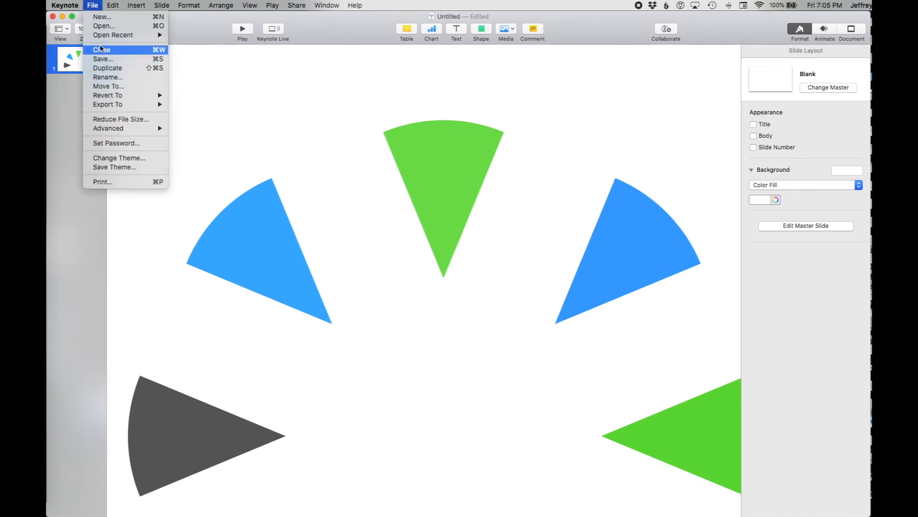
left_click(182, 46)
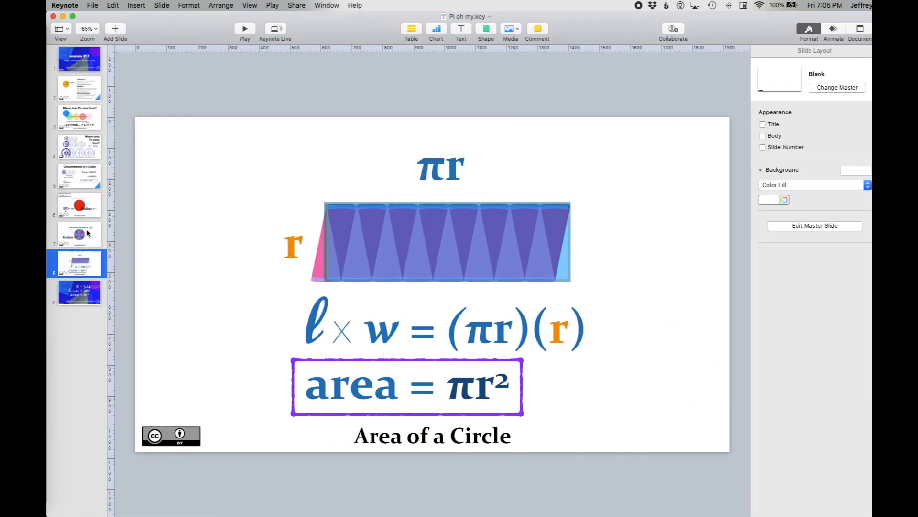
left_click(88, 233)
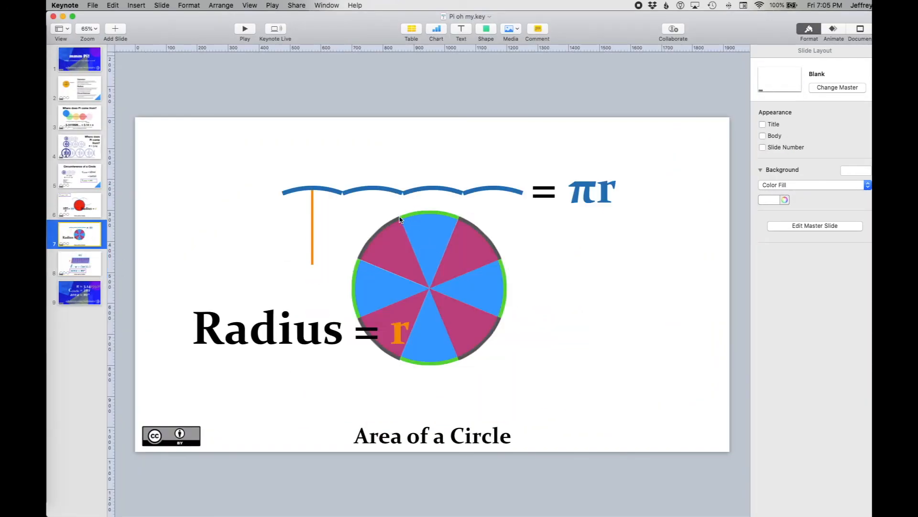
key("super+grave")
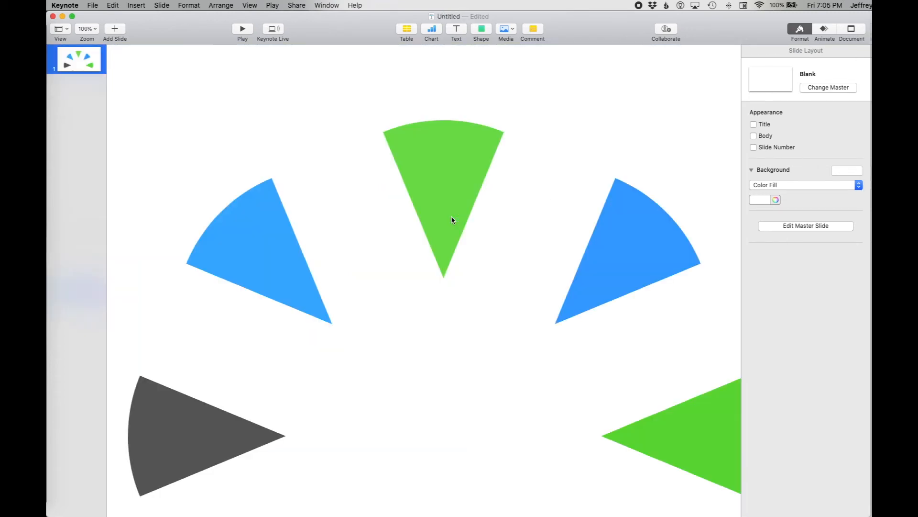
- Insert a 2D donut chart on the slide with the separated wedges
left_click(443, 209)
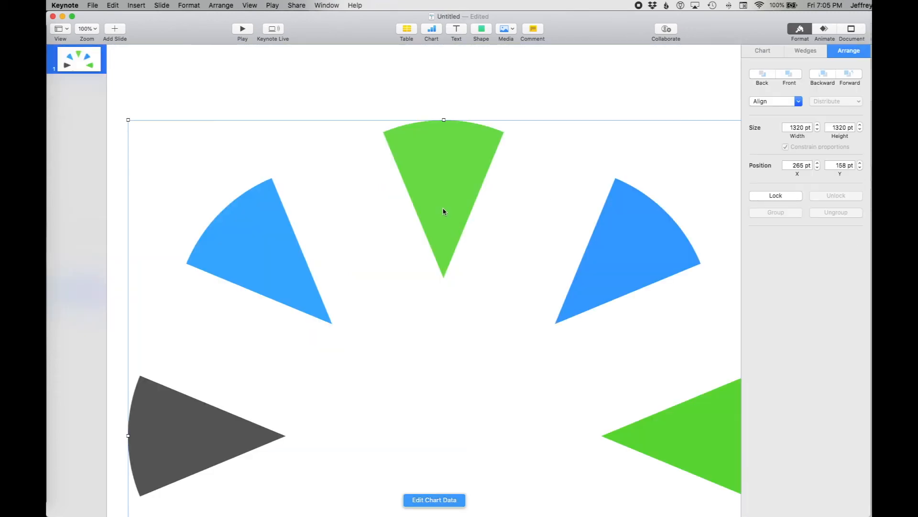
left_click(572, 84)
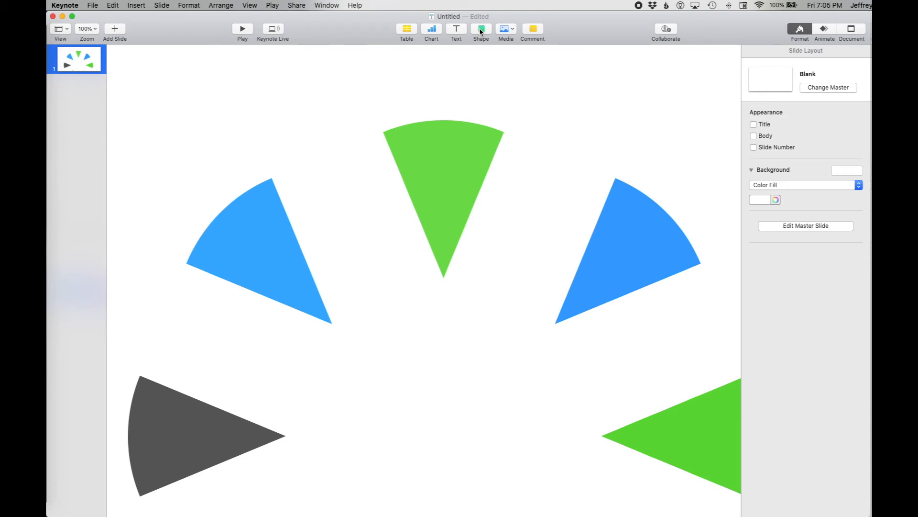
left_click(481, 31)
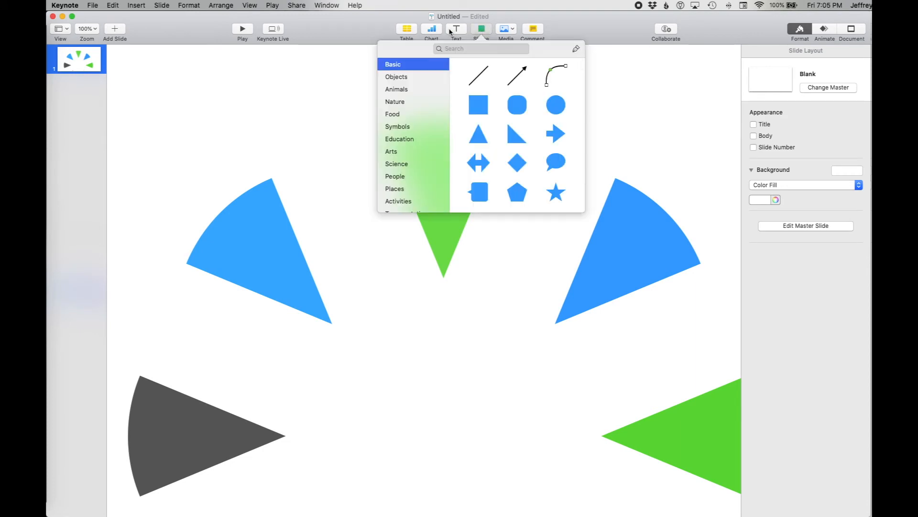
left_click(435, 31)
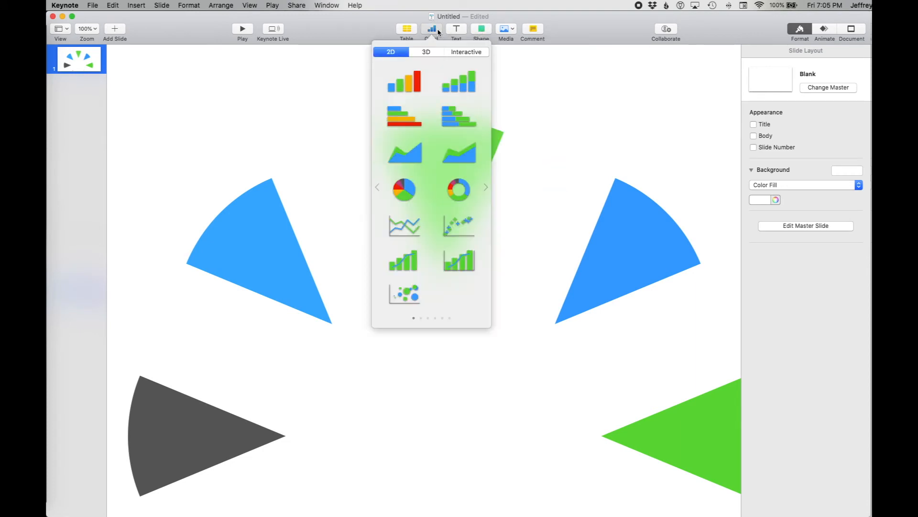
left_click(456, 189)
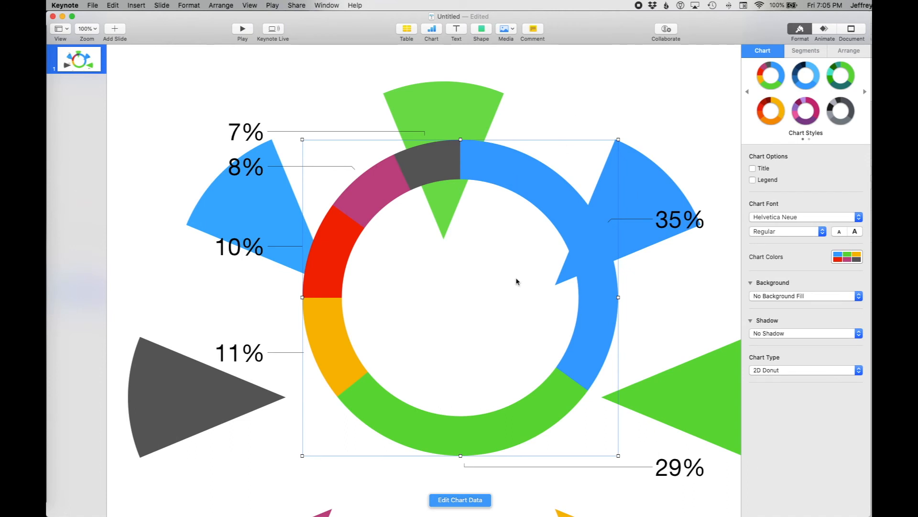
- Swap the donut's data series to rows and enter 1 in eight April rows to give eight equal segments
left_click(460, 499)
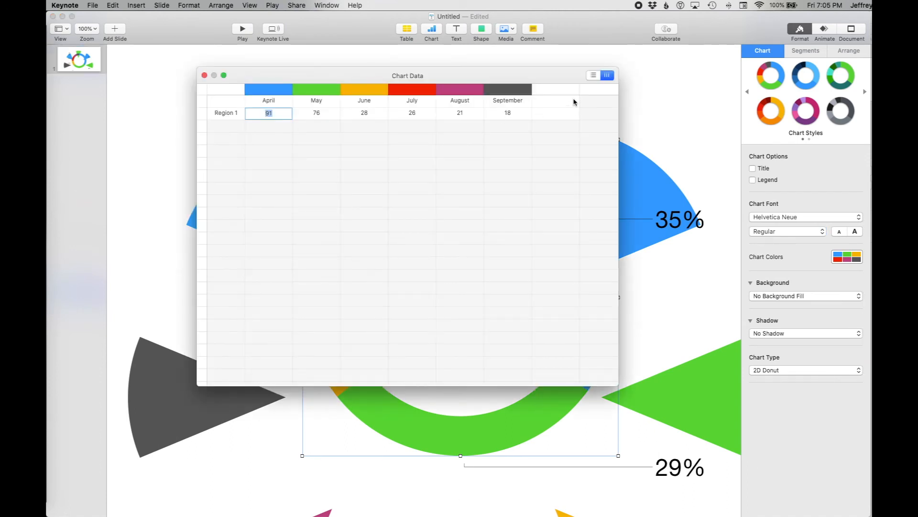
left_click(589, 76)
type("1")
key("Return")
type("1")
key("Return")
type("1")
key("Return")
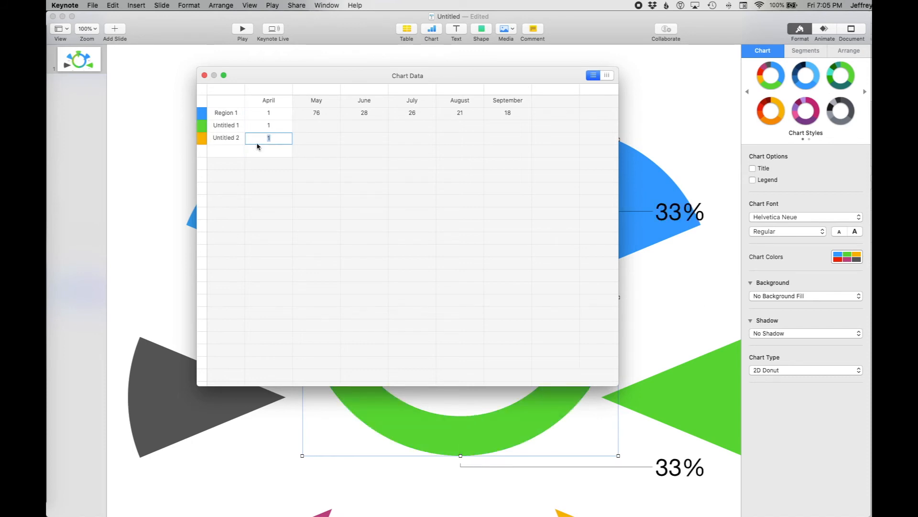
key("Return")
type("1")
key("Return")
type("1")
key("Return")
type("1")
key("Return")
type("1")
key("Return")
left_click(266, 200)
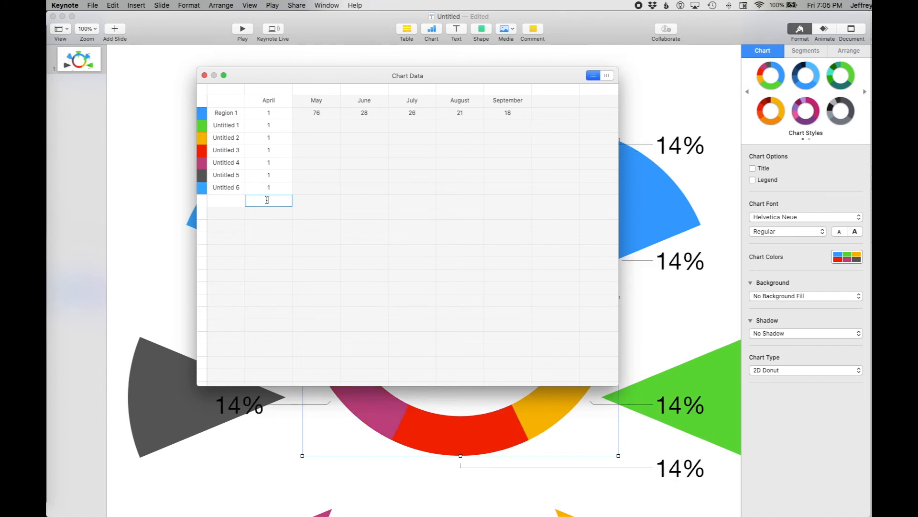
key("Return")
left_click(205, 75)
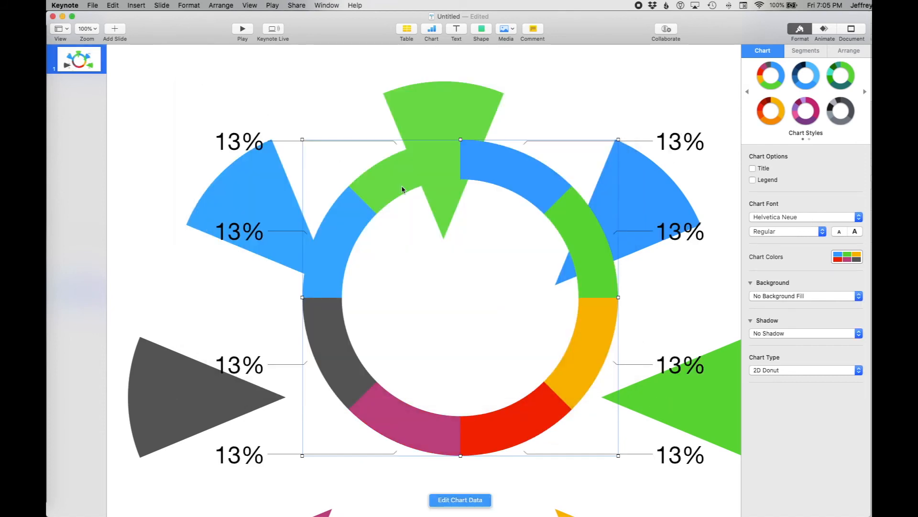
- Hide the donut's value labels and set its rotation angle to 22.5°
left_click_drag(505, 192, 506, 211)
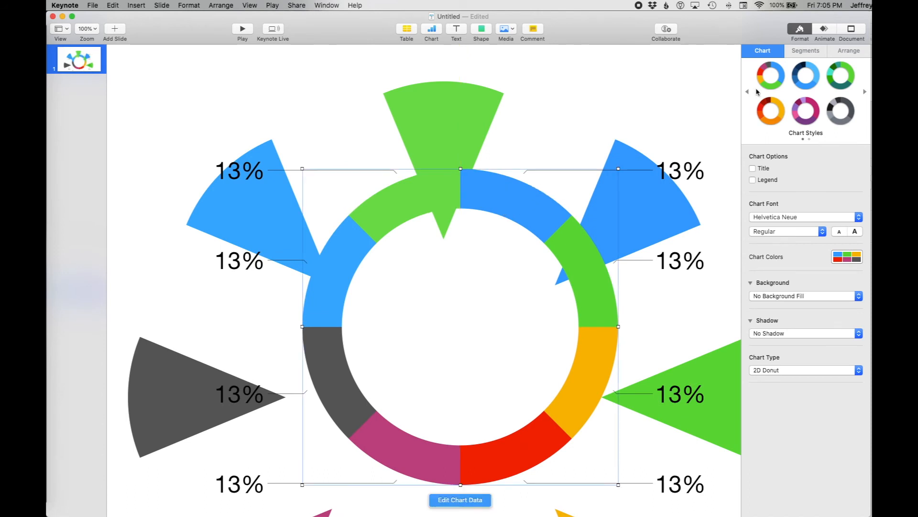
left_click(808, 51)
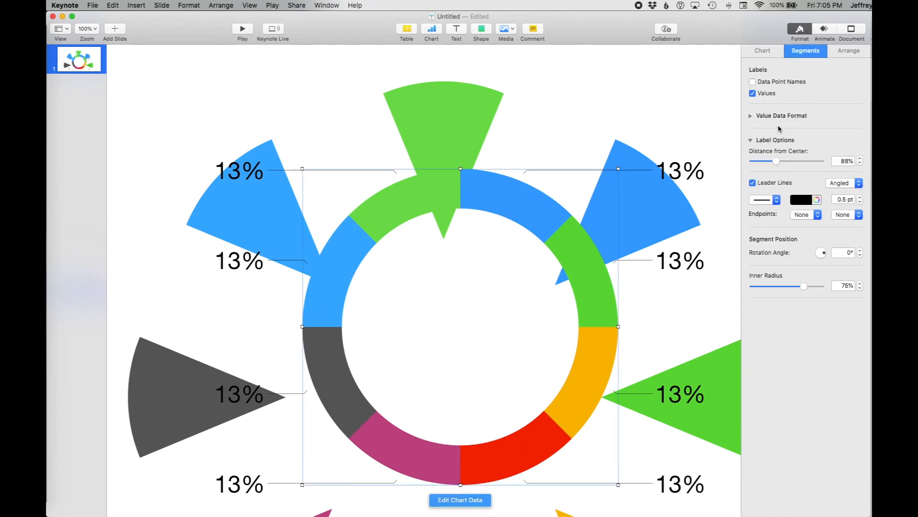
left_click(753, 93)
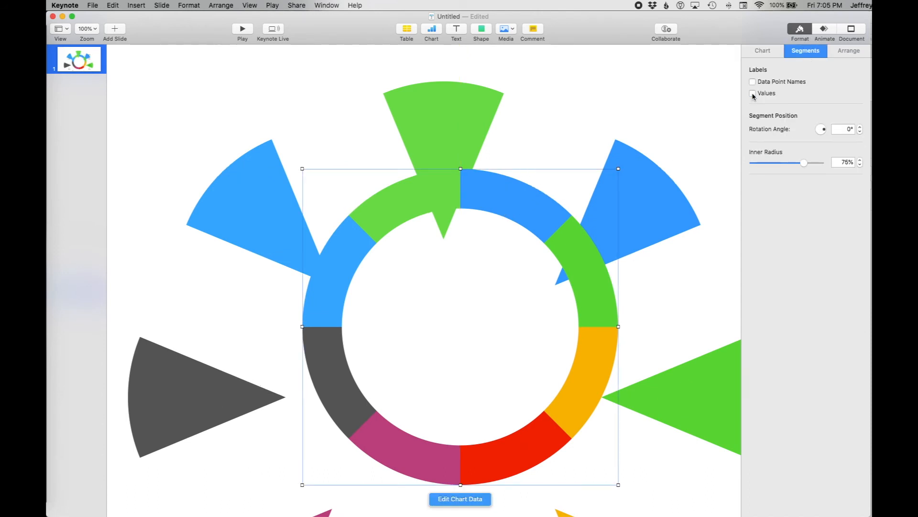
double_click(847, 130)
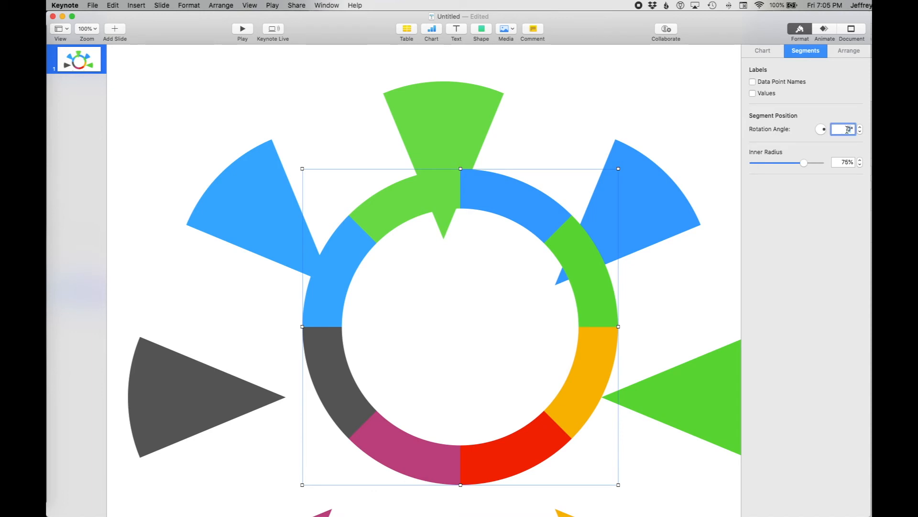
type("22.5")
key("Return")
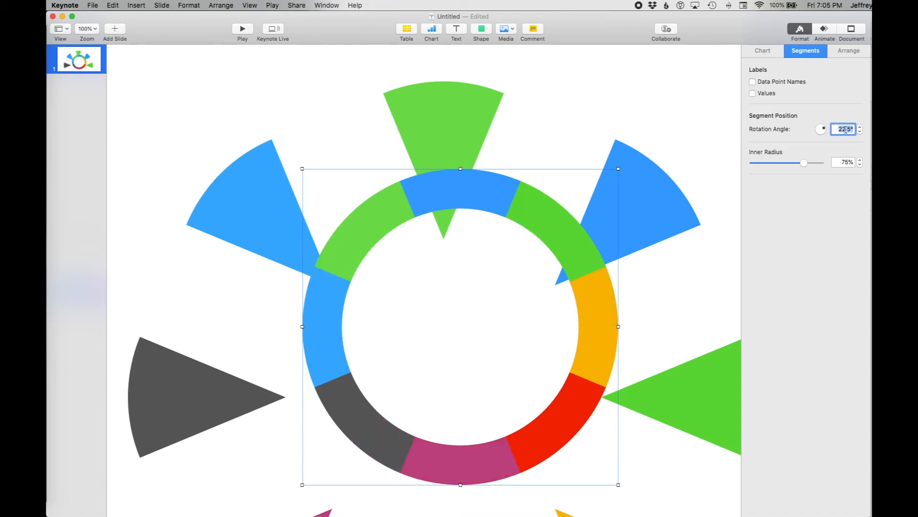
- Centre the donut directly below the top green wedge and set its inner radius to 90%
right_click(506, 181)
left_click(467, 199)
left_click_drag(467, 199, 448, 109)
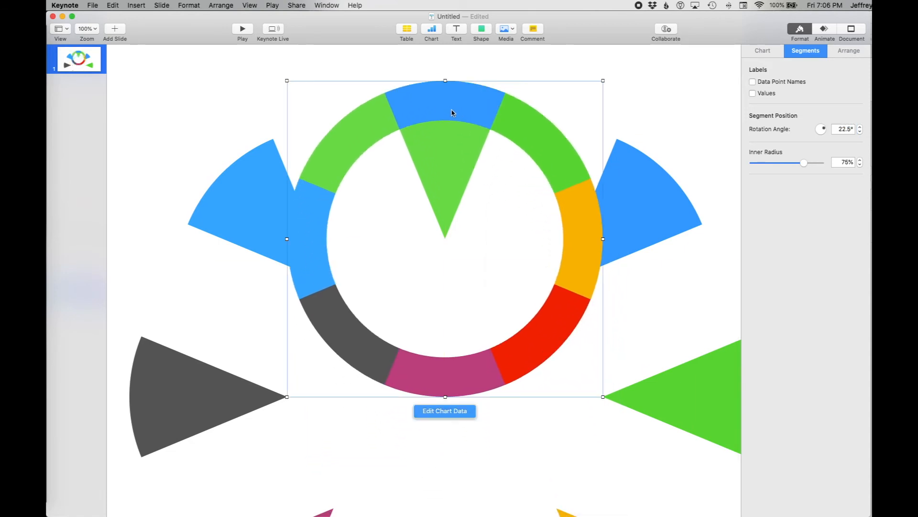
left_click_drag(437, 118, 435, 235)
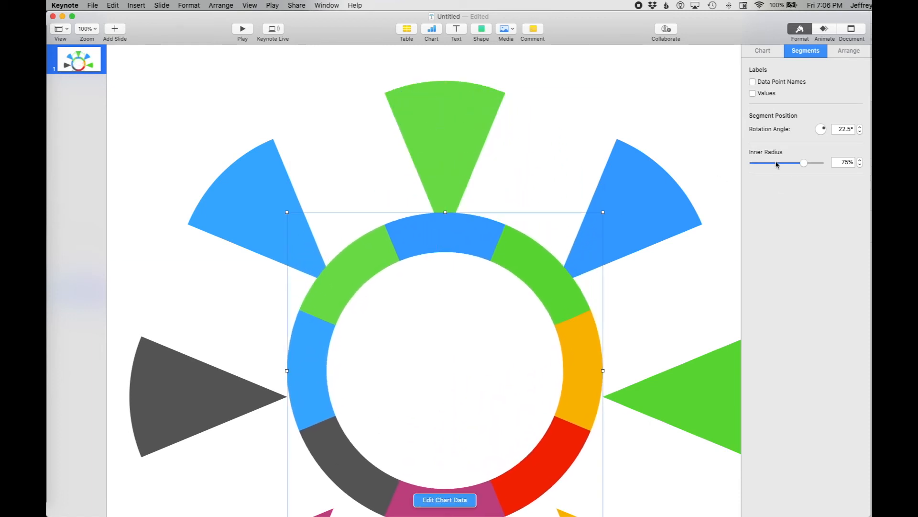
mouse_move(799, 166)
left_mouse_down()
mouse_move(790, 166)
mouse_move(815, 165)
left_mouse_up()
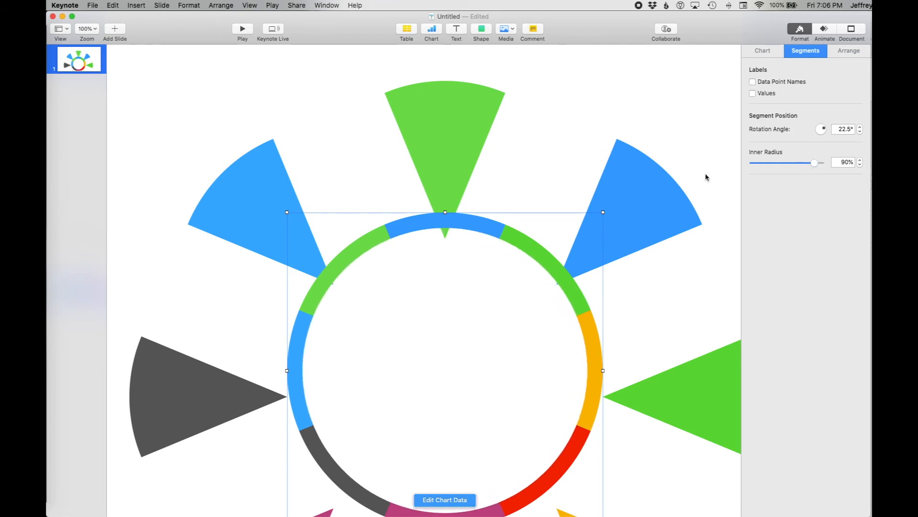
- Move the donut's top blue segment out to 83% from the centre so it caps the green wedge's curved edge
left_click(462, 223)
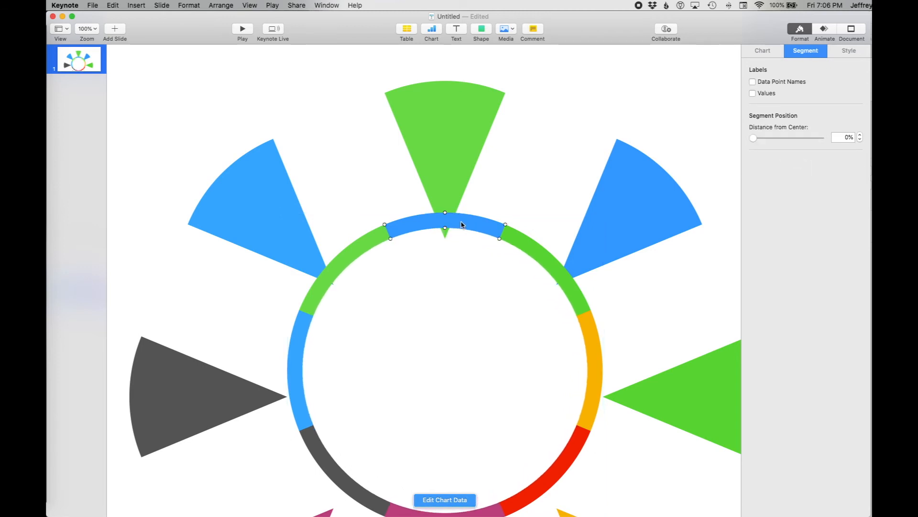
left_click_drag(753, 138, 810, 135)
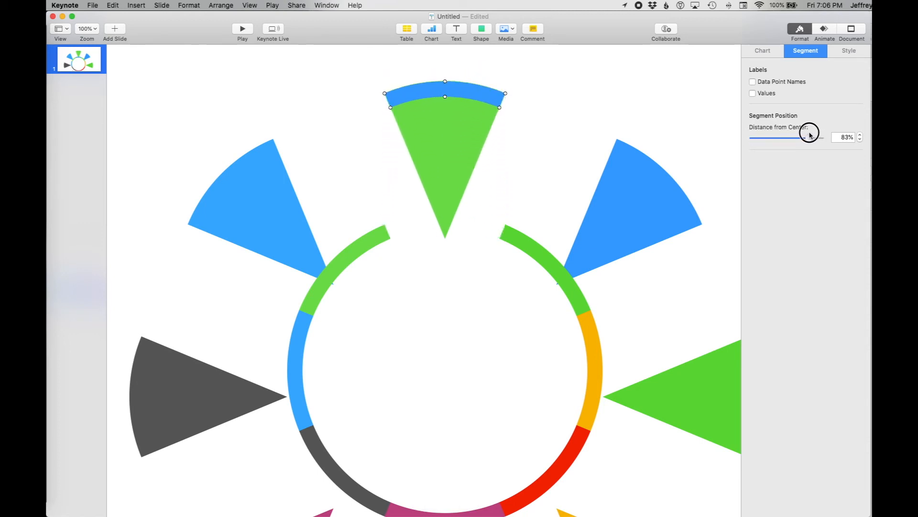
left_click(478, 94)
left_click(523, 112)
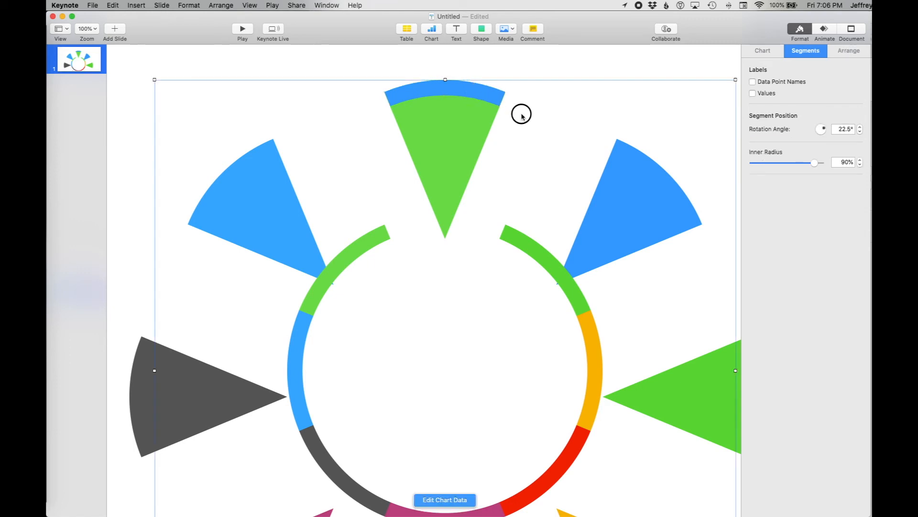
left_click(535, 89)
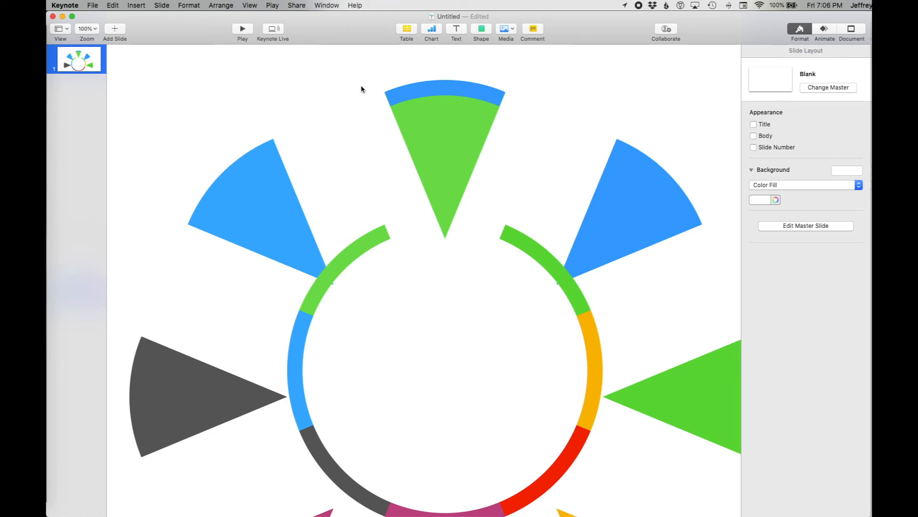
- Capture a screenshot of the blue-capped green wedge and locate the image file on the desktop
key("super+shift+4")
left_click_drag(378, 71, 515, 248)
left_click_drag(754, 30, 672, 30)
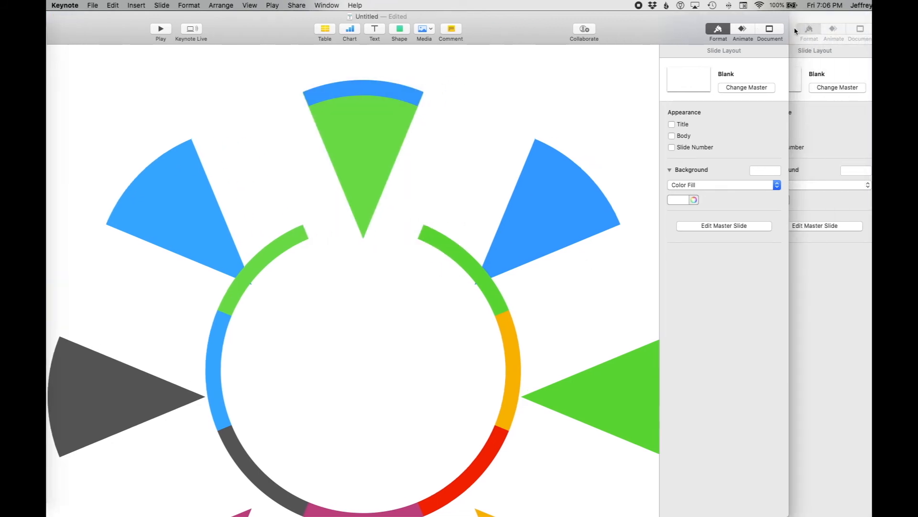
left_click(842, 18)
key("super+h")
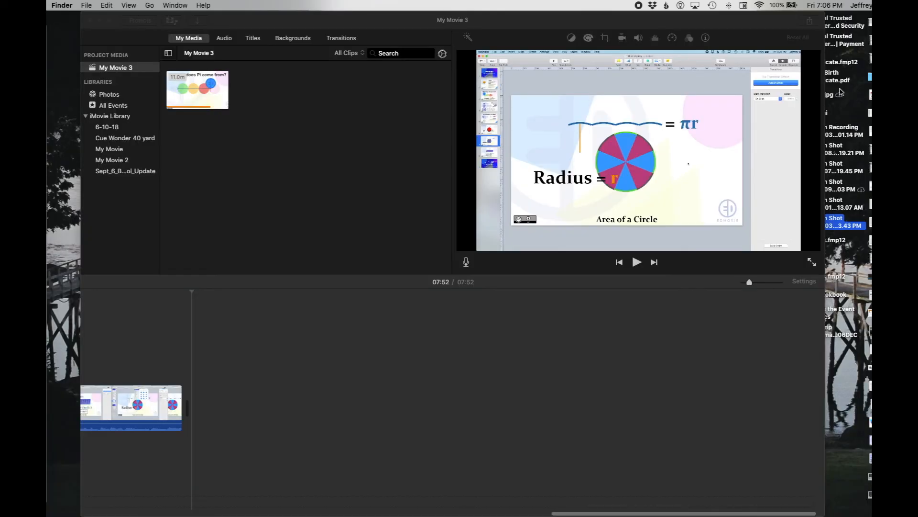
left_click(849, 248)
left_click(836, 242)
key("super+Tab")
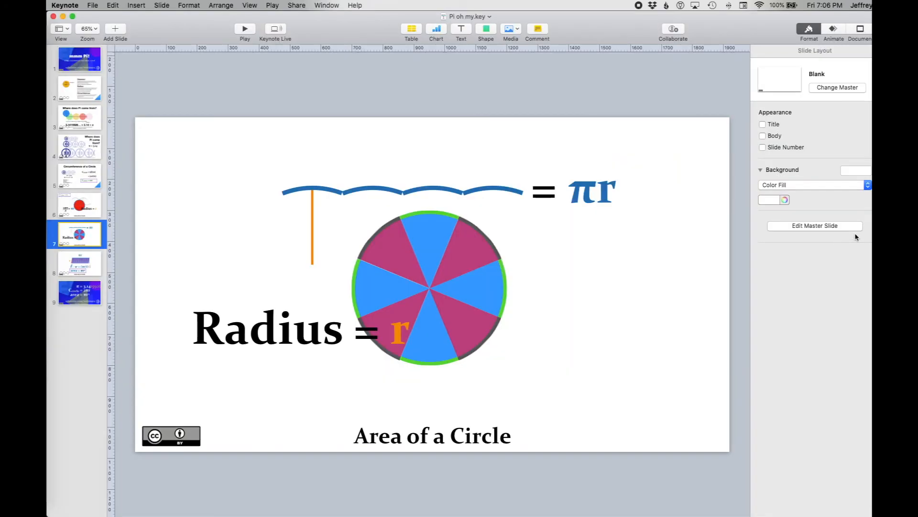
- Place the new wedge screenshot from the desktop onto the slide beside the original wedge
left_click_drag(771, 28, 682, 28)
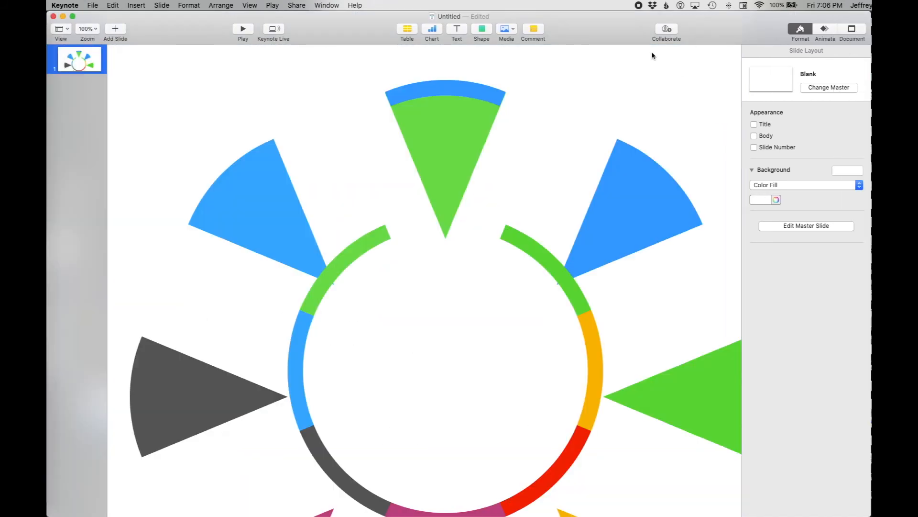
left_click_drag(709, 28, 597, 28)
left_click_drag(844, 240, 436, 165)
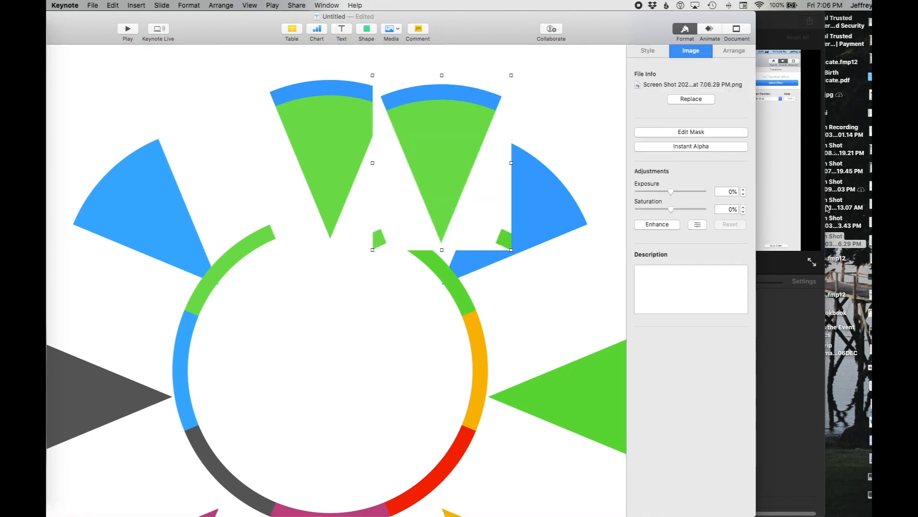
left_click_drag(634, 22, 751, 17)
- Make the white background of the blue-capped wedge image transparent with Instant Alpha
left_click_drag(575, 123, 477, 156)
left_click(792, 146)
left_click(533, 181)
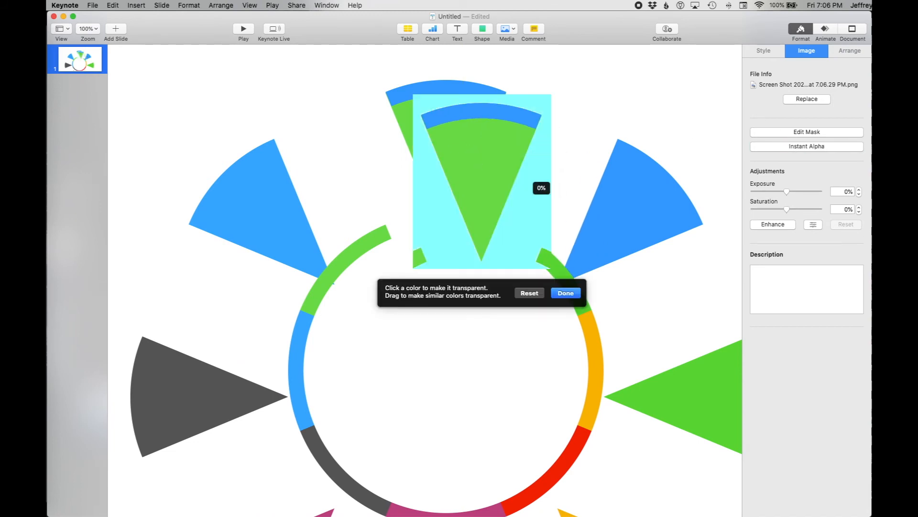
left_click(568, 294)
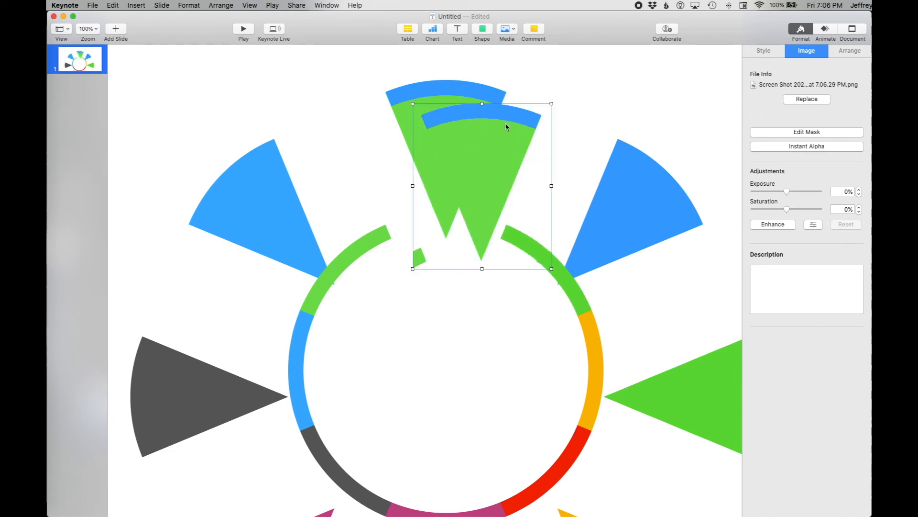
- Remove the leftover green ring fragments from the wedge image with Instant Alpha and move the image inside the ring
left_click_drag(506, 127, 568, 103)
left_click(812, 147)
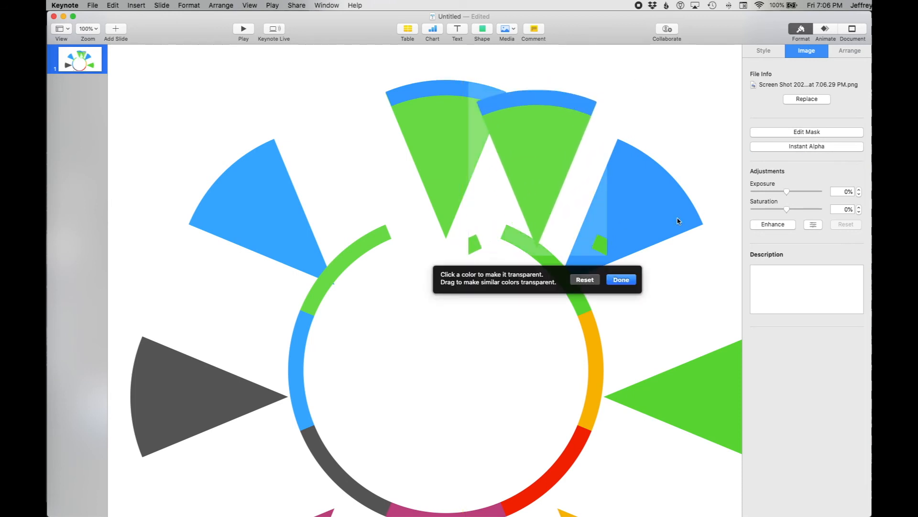
left_click(598, 242)
left_click(623, 278)
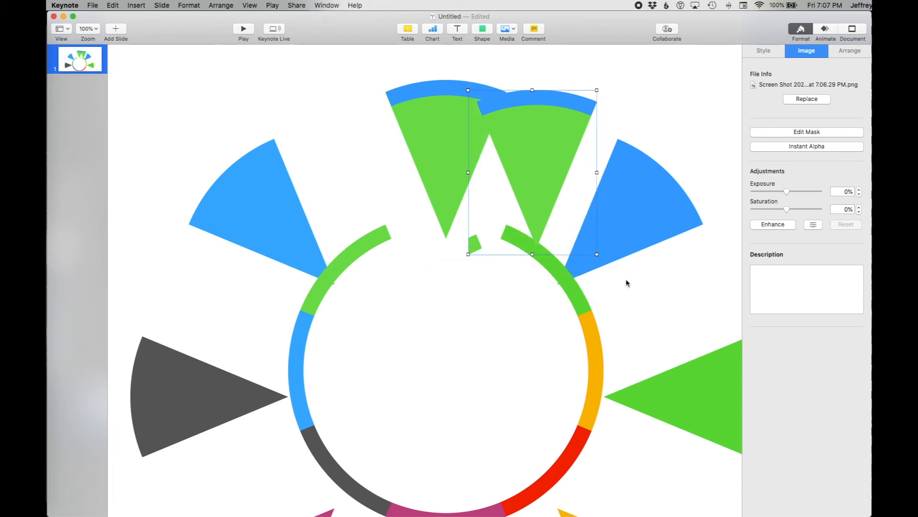
left_click(771, 146)
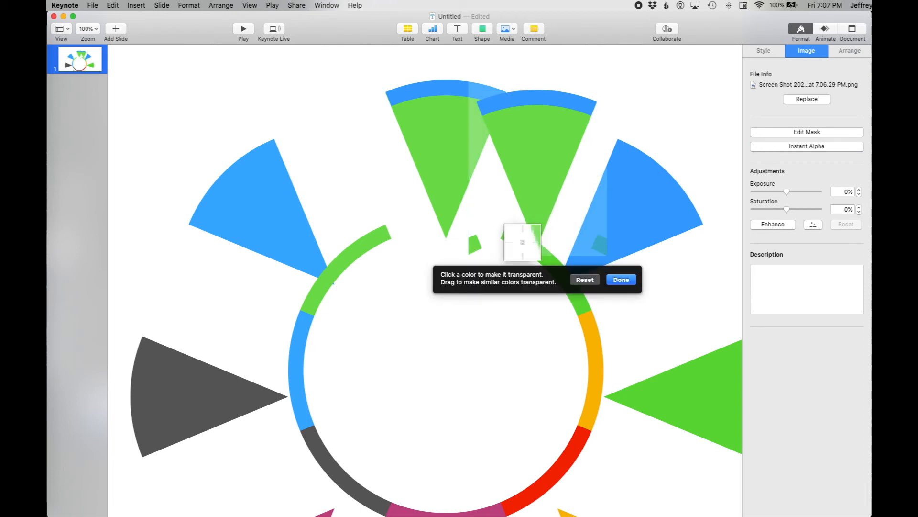
left_click(622, 279)
left_click_drag(550, 165, 430, 352)
left_click(520, 400)
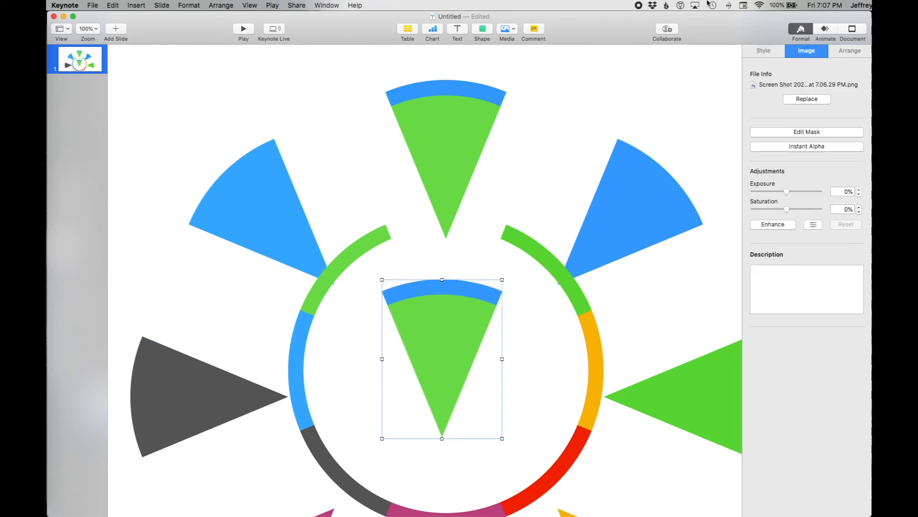